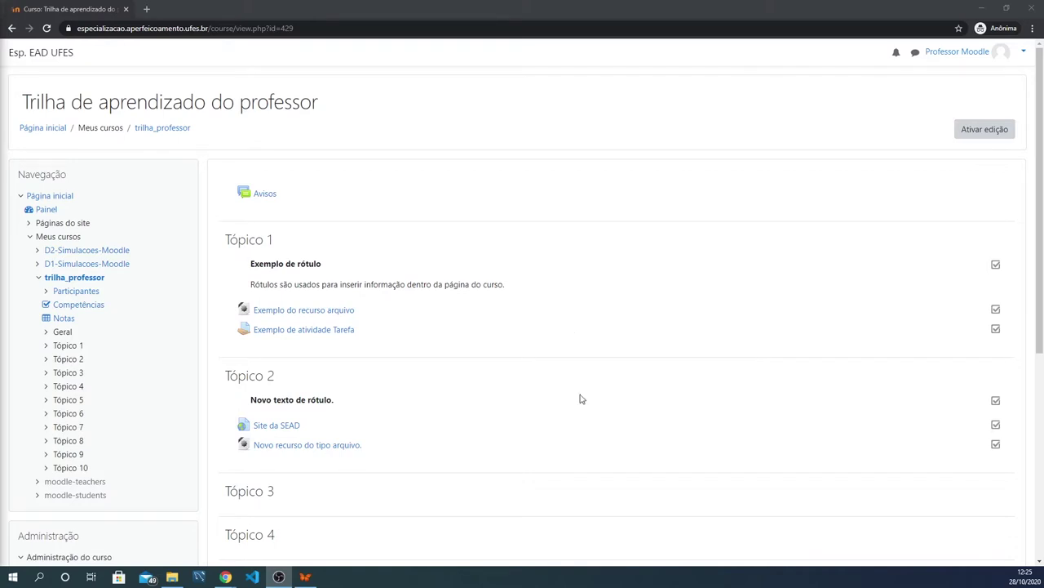
- Turn on course editing and start adding a Fórum activity to Tópico 3
{"action": "left_click", "coordinate": [985, 129]}
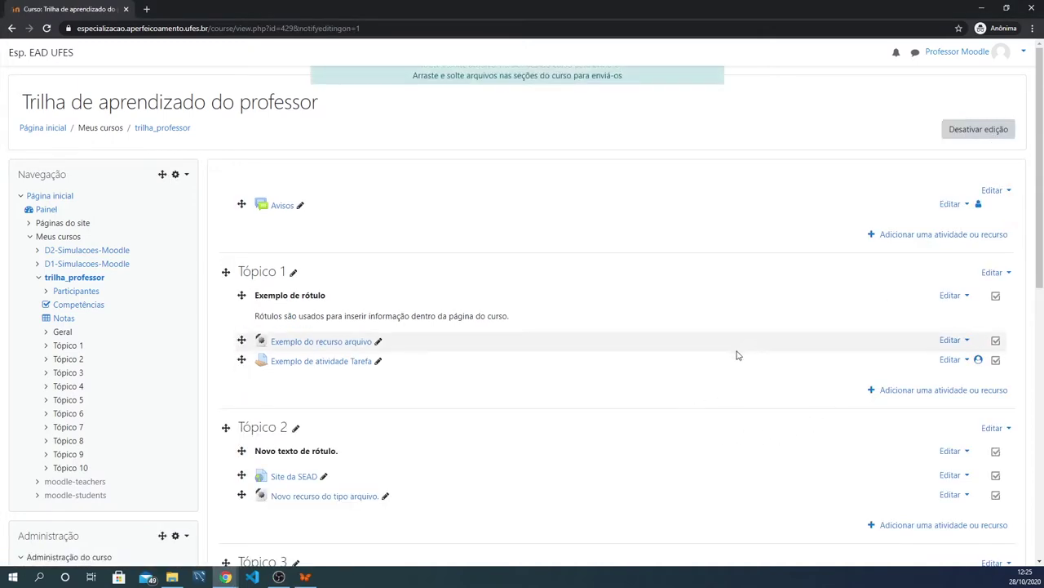
{"action": "scroll", "coordinate": [727, 396], "scroll_direction": "down", "scroll_amount": 2}
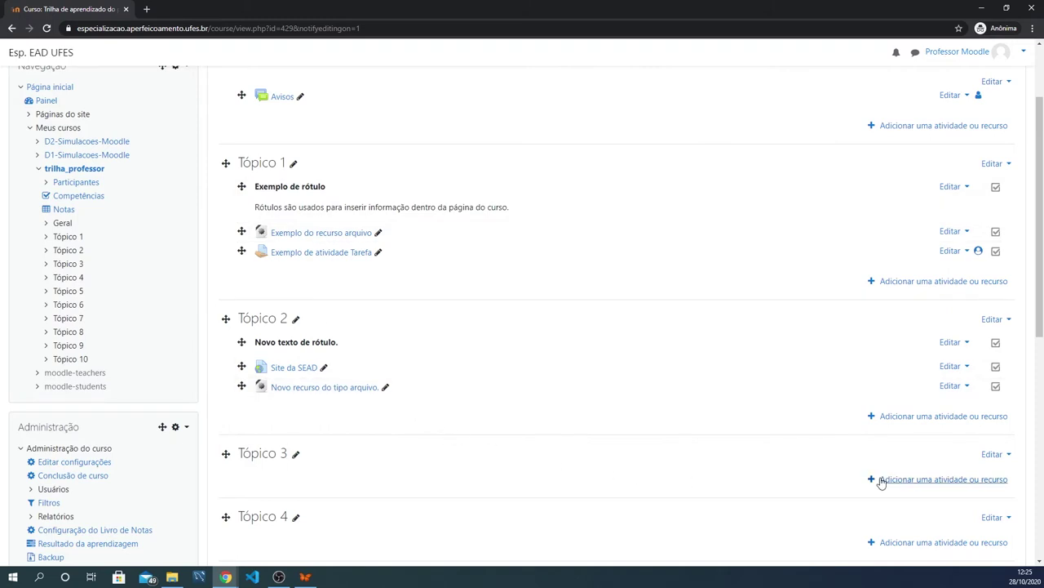
{"action": "left_click", "coordinate": [942, 480]}
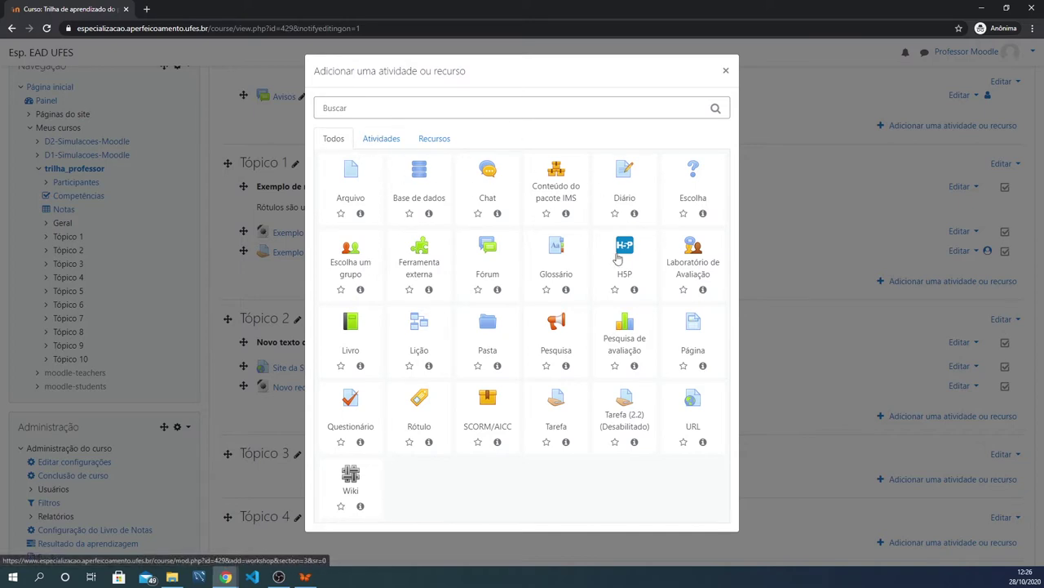
{"action": "left_click", "coordinate": [491, 258]}
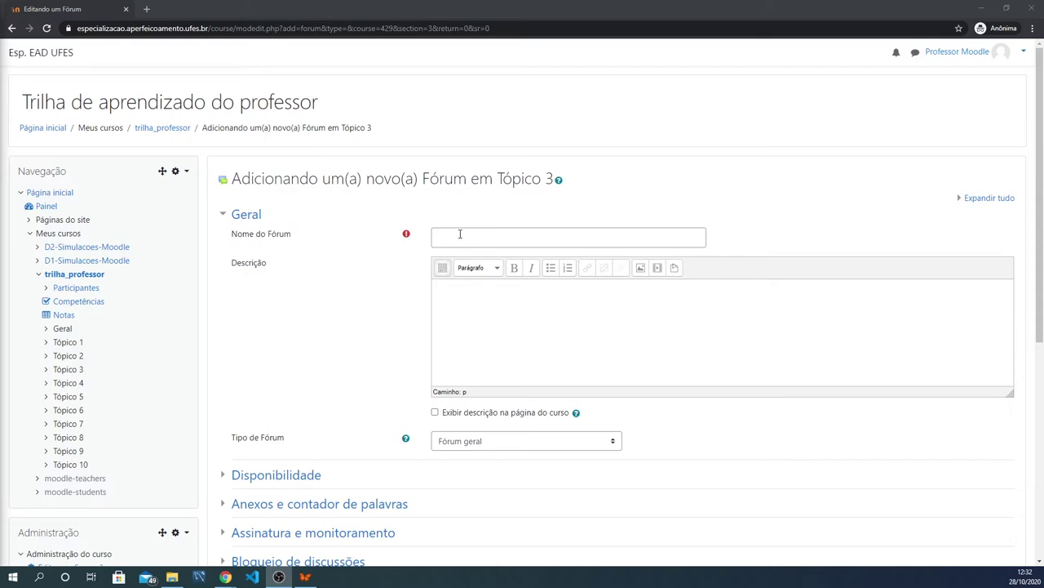
- Review the available forum types and the due date and cut-off date settings under Disponibilidade
{"action": "left_click", "coordinate": [485, 442]}
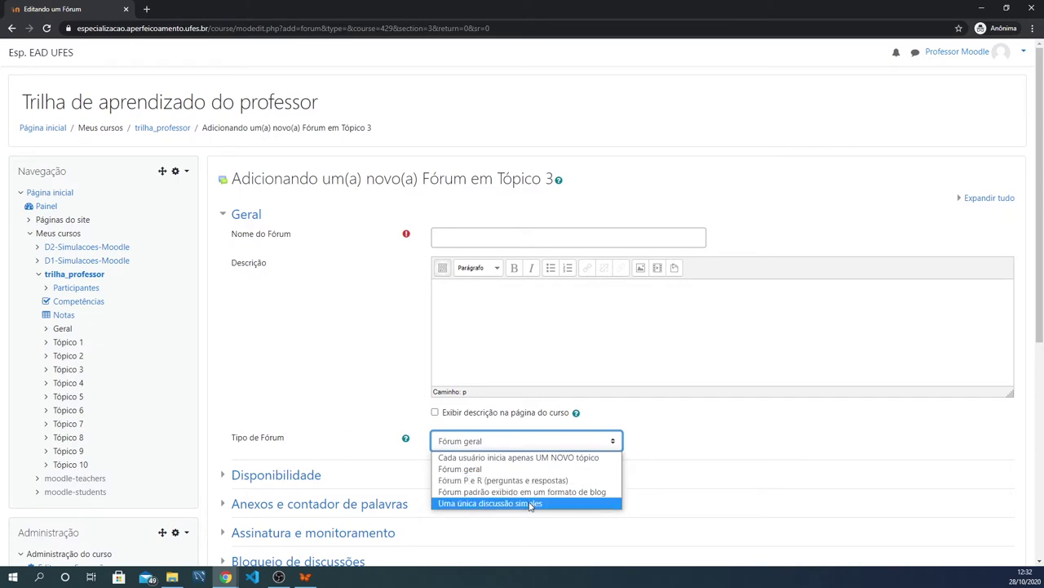
{"action": "left_click", "coordinate": [507, 446]}
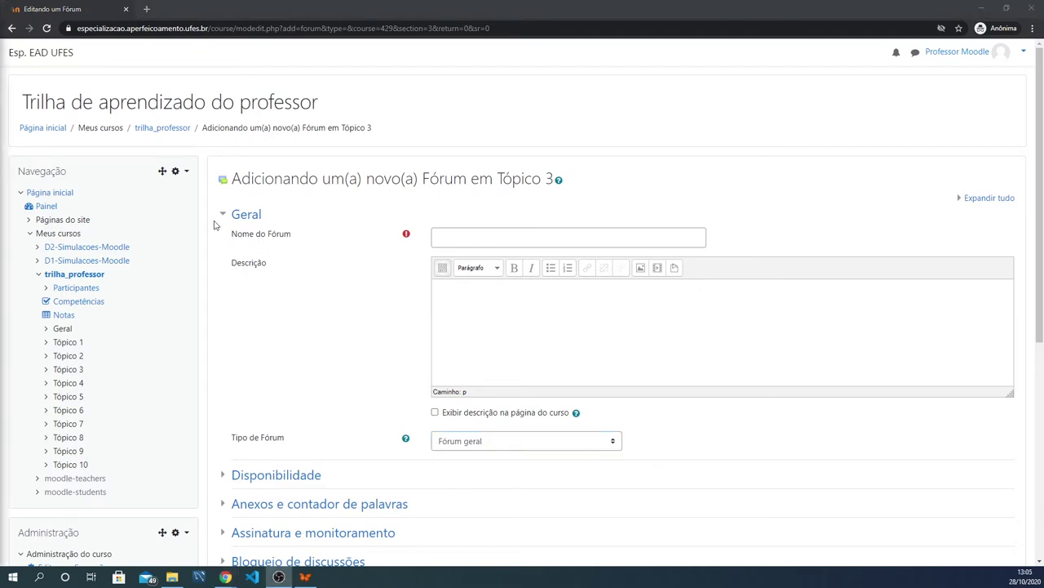
{"action": "left_click", "coordinate": [222, 215]}
{"action": "left_click", "coordinate": [223, 245]}
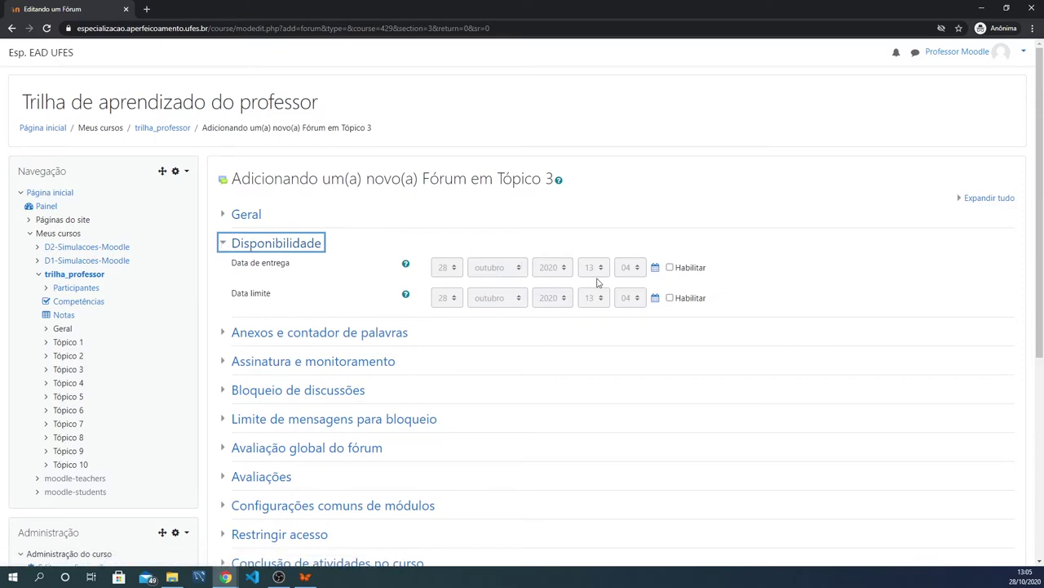
{"action": "left_click", "coordinate": [768, 271]}
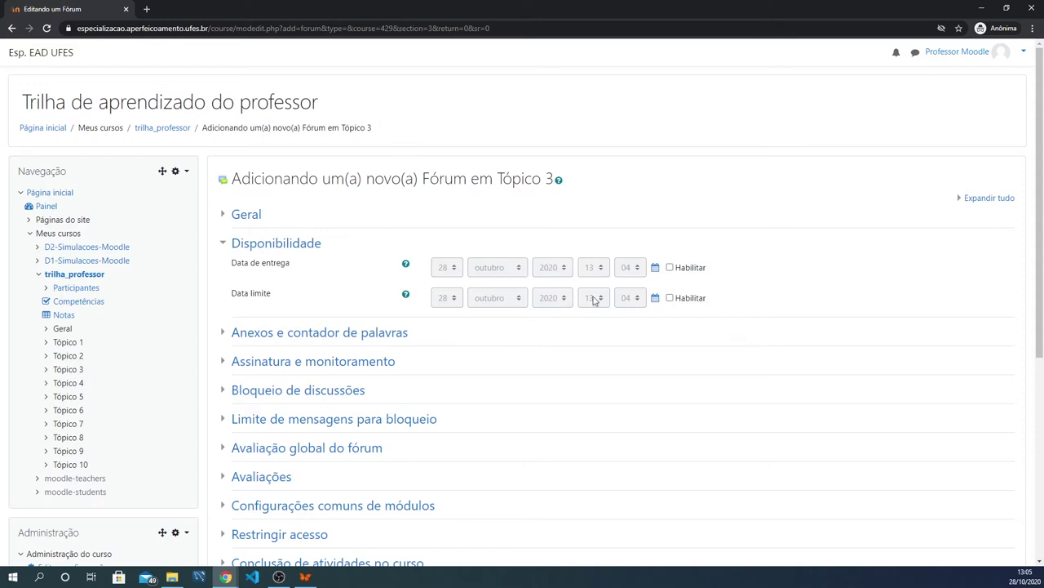
{"action": "left_click", "coordinate": [225, 244]}
- Review the attachment and word count settings and the subscription mode options under Assinatura e monitoramento
{"action": "left_click", "coordinate": [225, 276]}
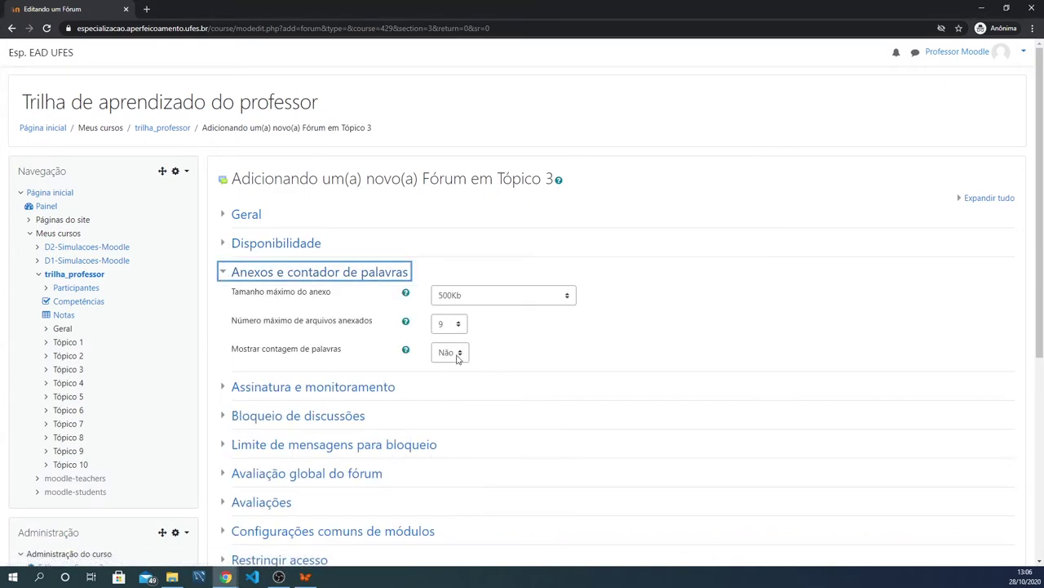
{"action": "left_click", "coordinate": [220, 274]}
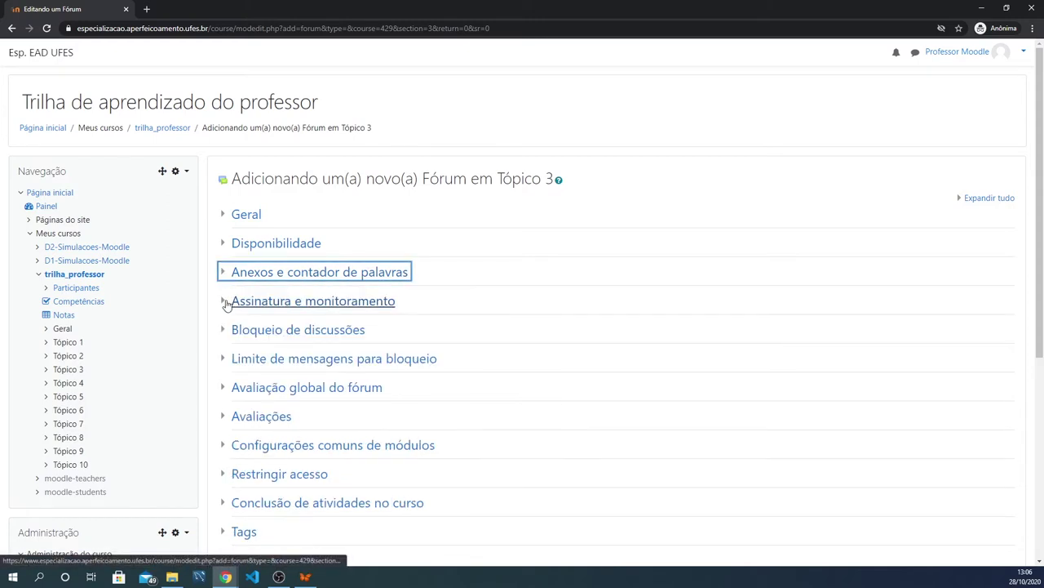
{"action": "left_click", "coordinate": [222, 302]}
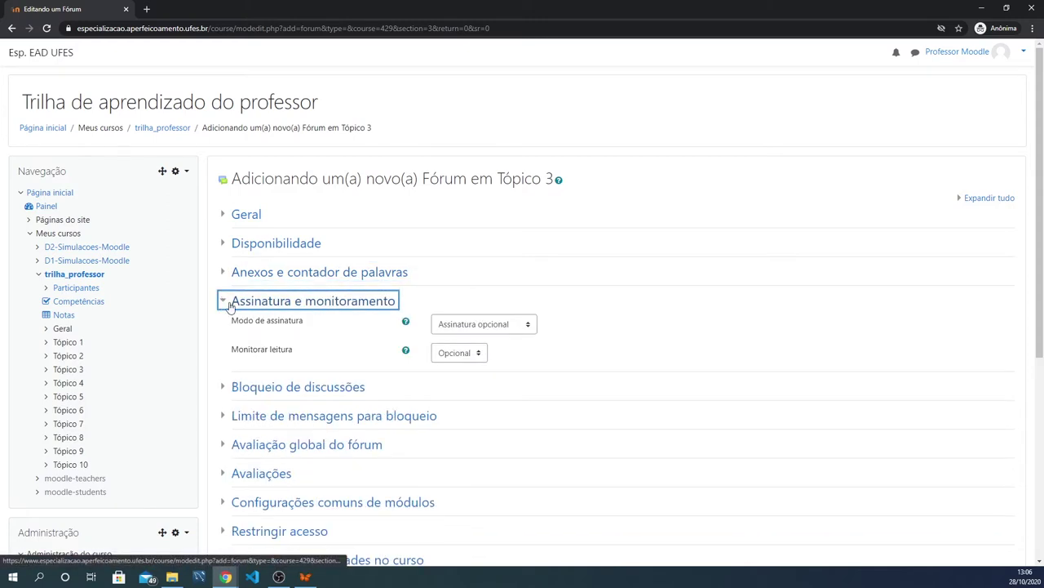
{"action": "left_click", "coordinate": [521, 326]}
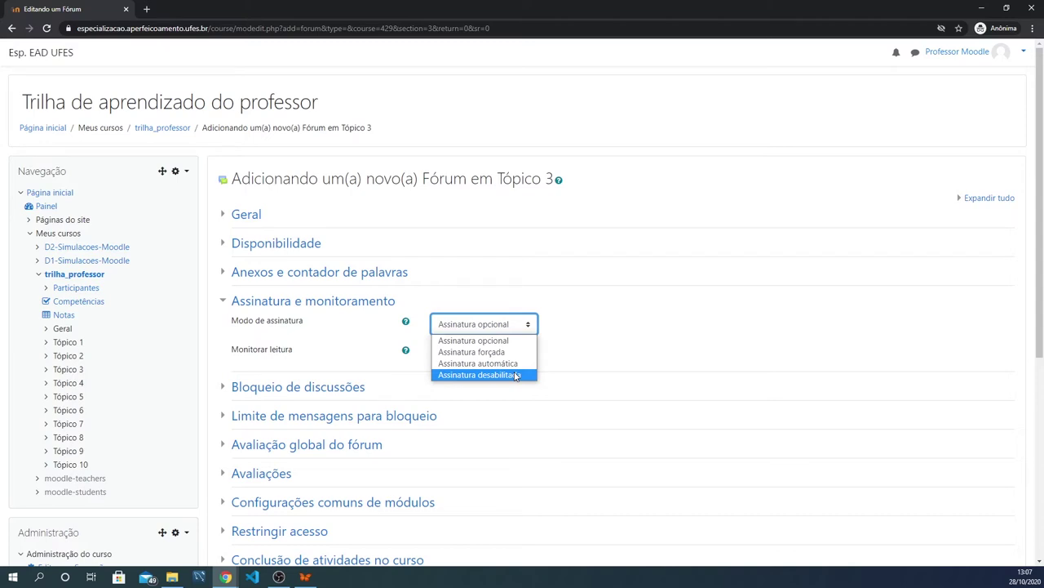
{"action": "left_click", "coordinate": [488, 325]}
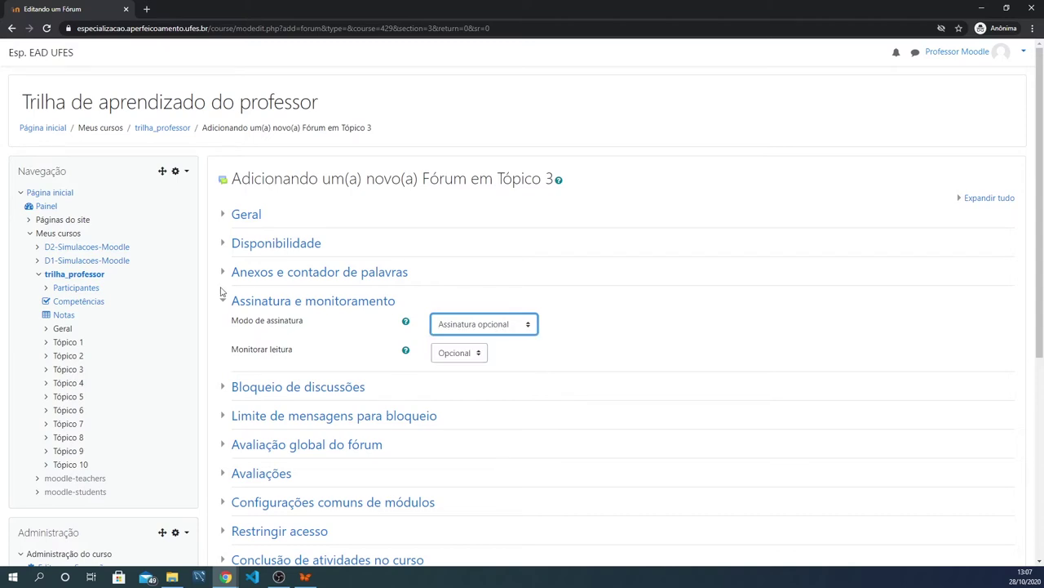
{"action": "left_click", "coordinate": [224, 299]}
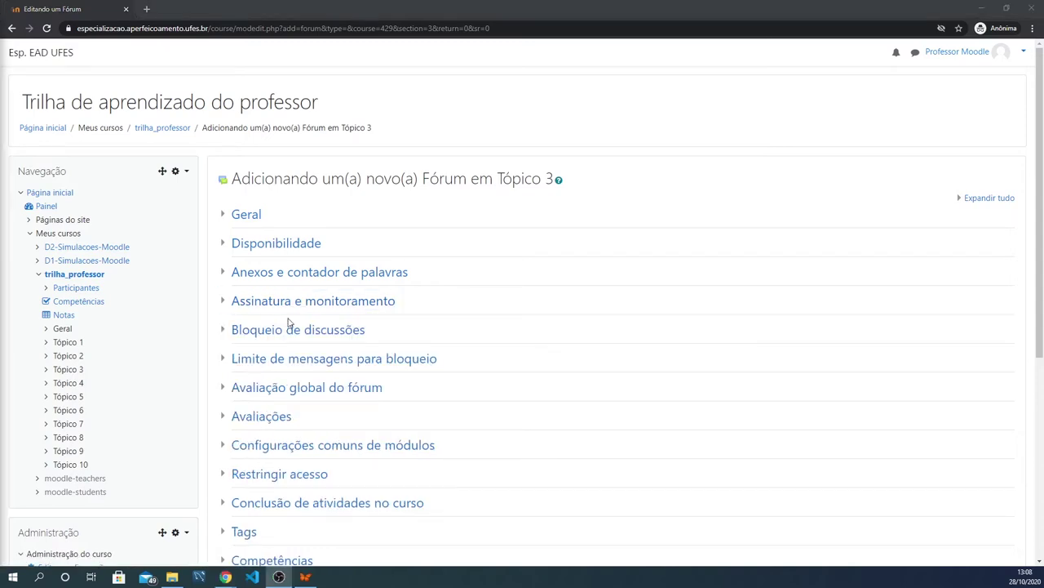
- Examine the discussion locking setting and the block duration under Limite de mensagens para bloqueio
{"action": "left_click", "coordinate": [229, 333]}
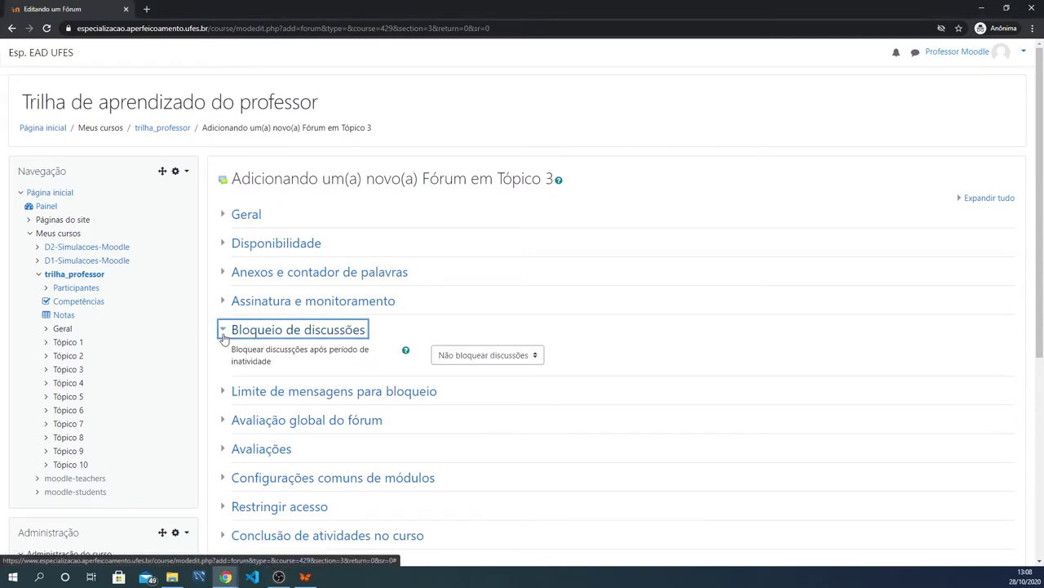
{"action": "left_click", "coordinate": [223, 392]}
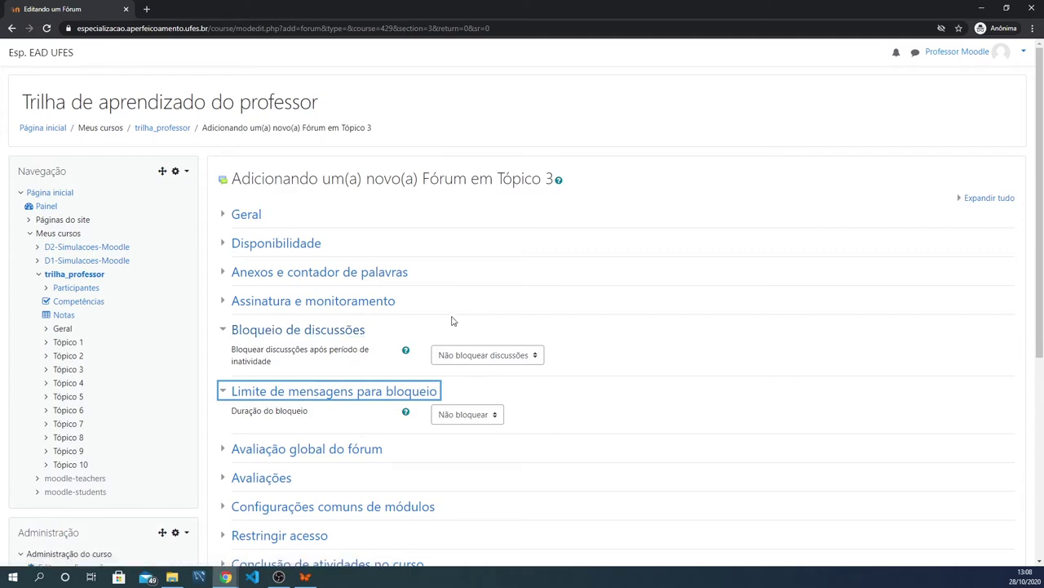
{"action": "left_click", "coordinate": [227, 330]}
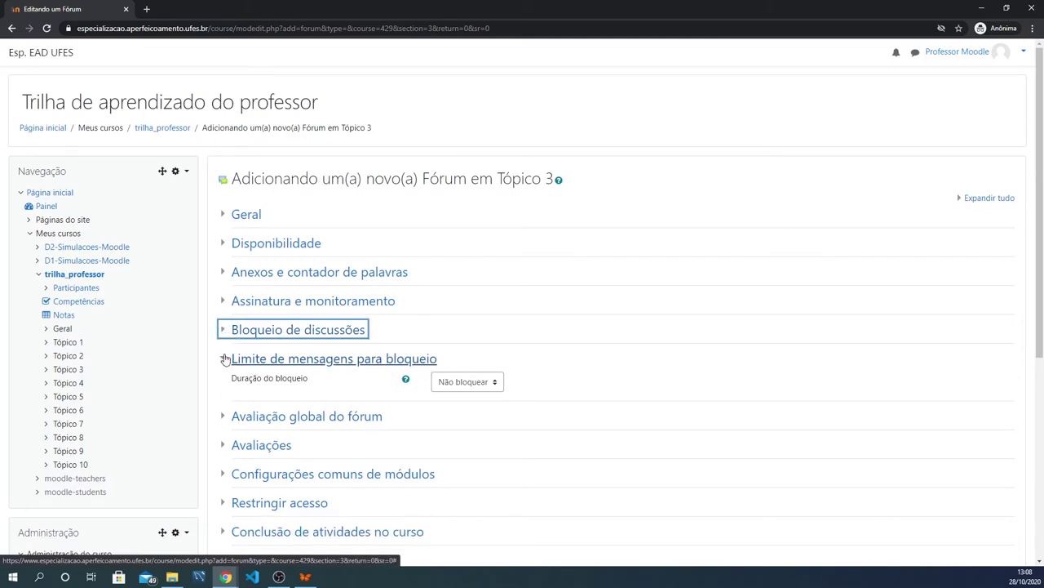
{"action": "left_click", "coordinate": [227, 359]}
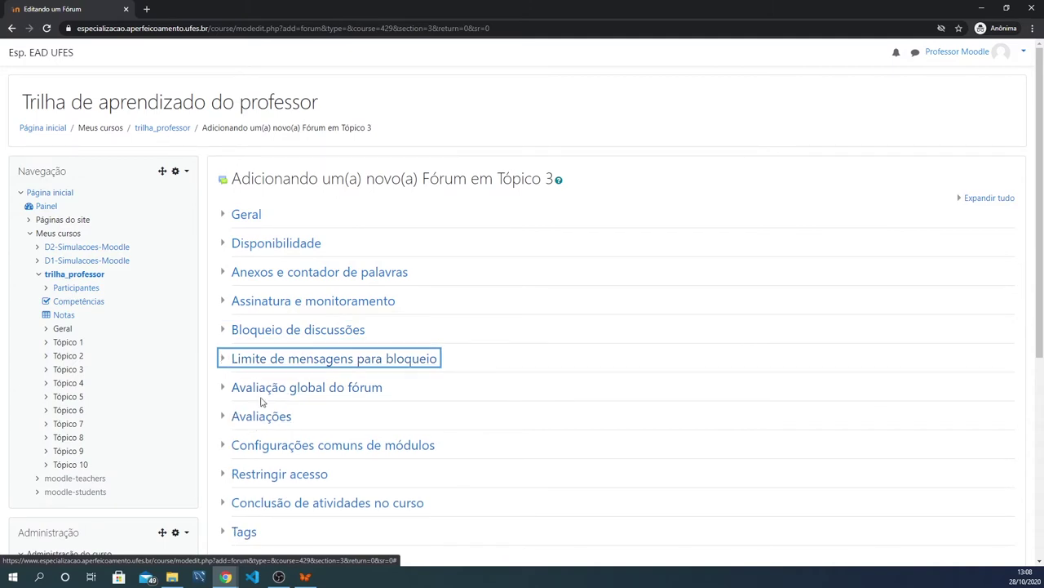
- Compare the grading settings in Avaliação global do fórum with those in Avaliações
{"action": "scroll", "coordinate": [376, 380], "scroll_direction": "down", "scroll_amount": 1}
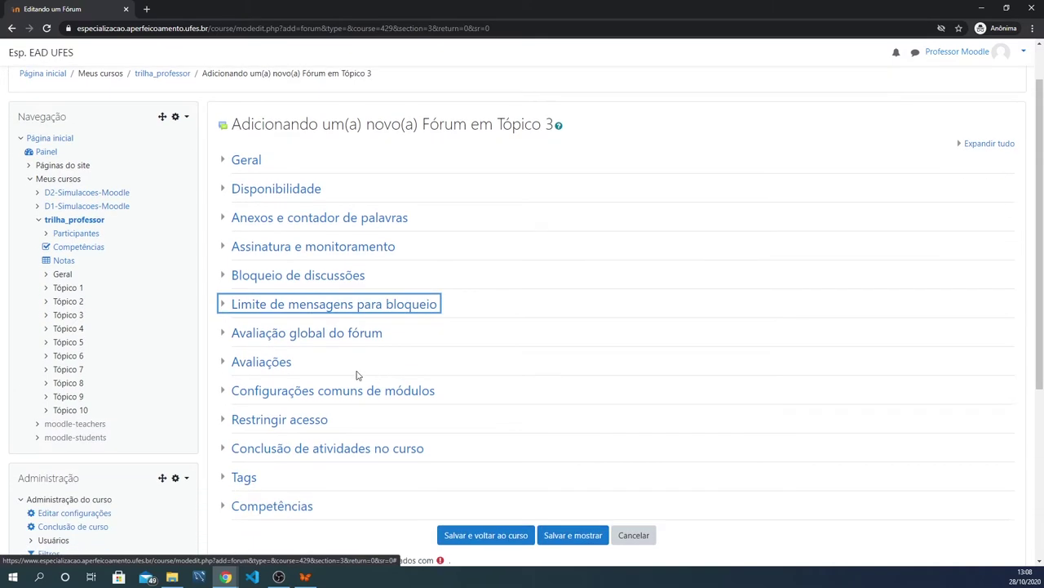
{"action": "left_click", "coordinate": [222, 333]}
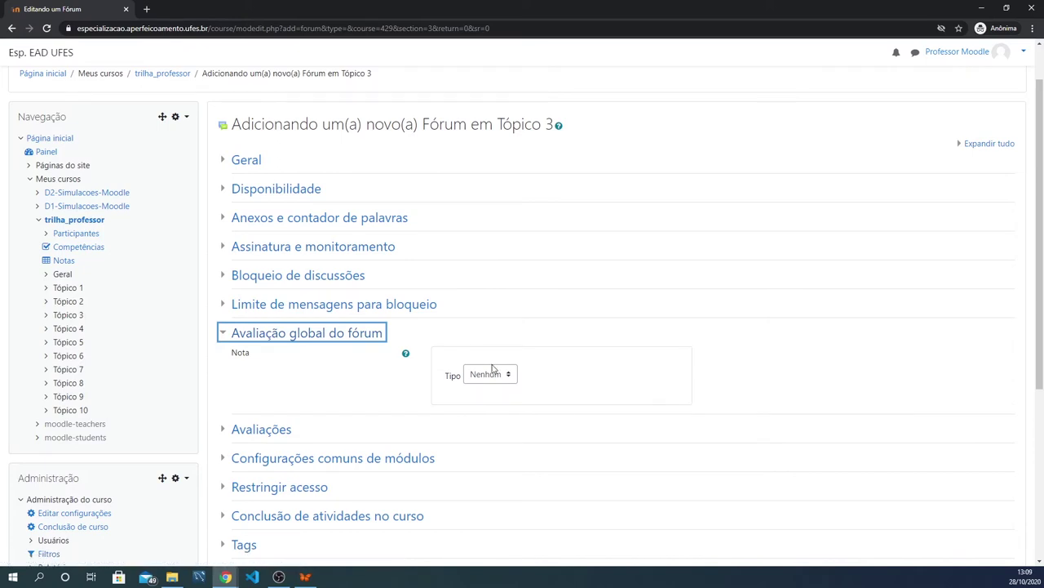
{"action": "left_click", "coordinate": [222, 333]}
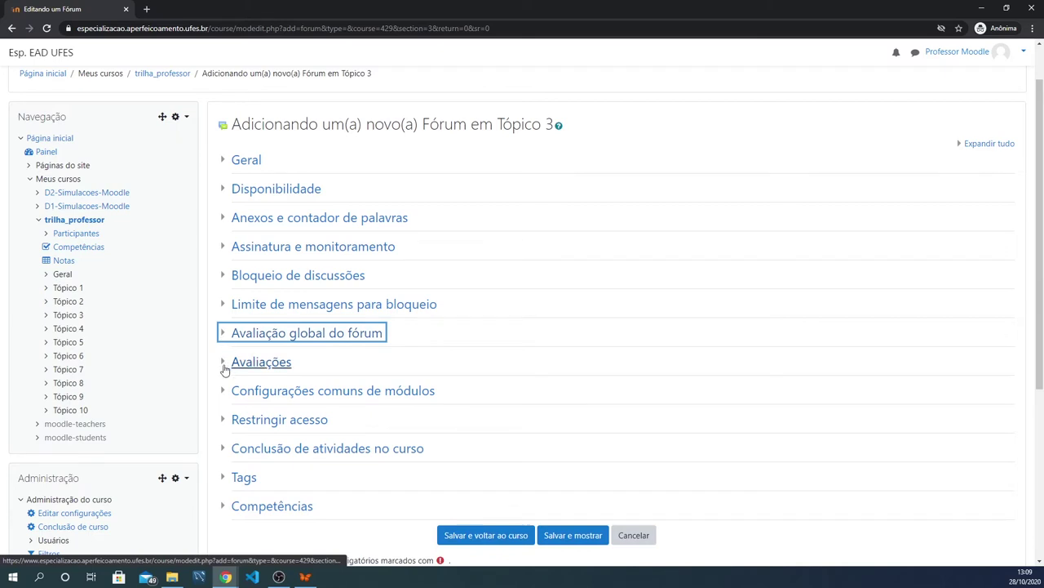
{"action": "left_click", "coordinate": [225, 366]}
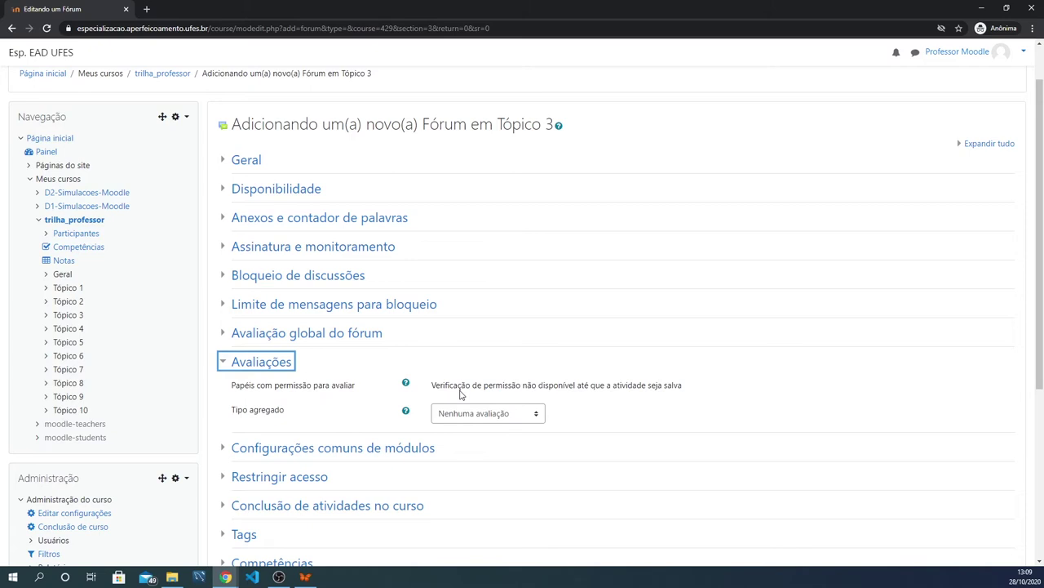
{"action": "left_click", "coordinate": [226, 364]}
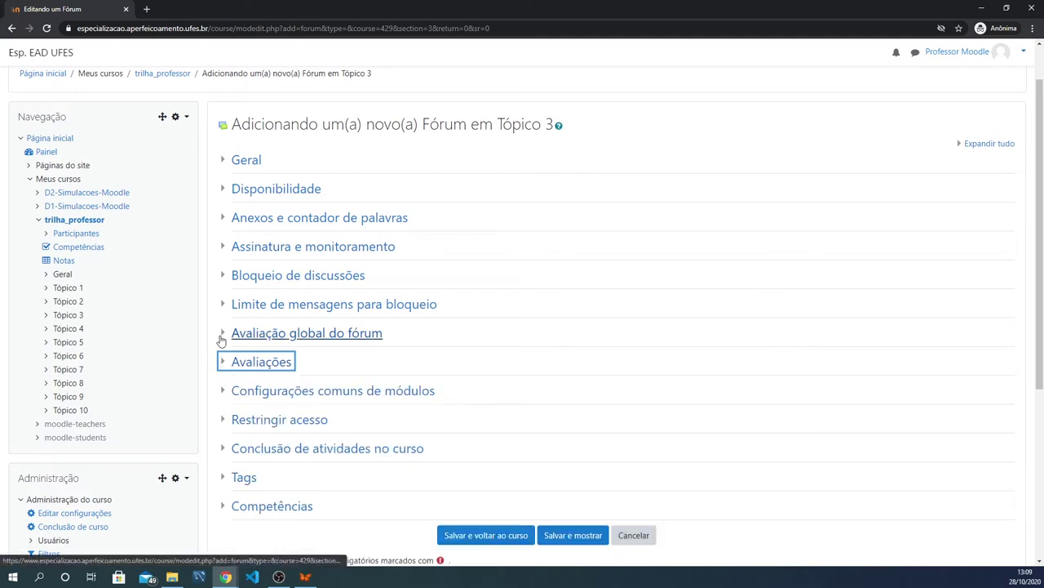
{"action": "left_click", "coordinate": [222, 336]}
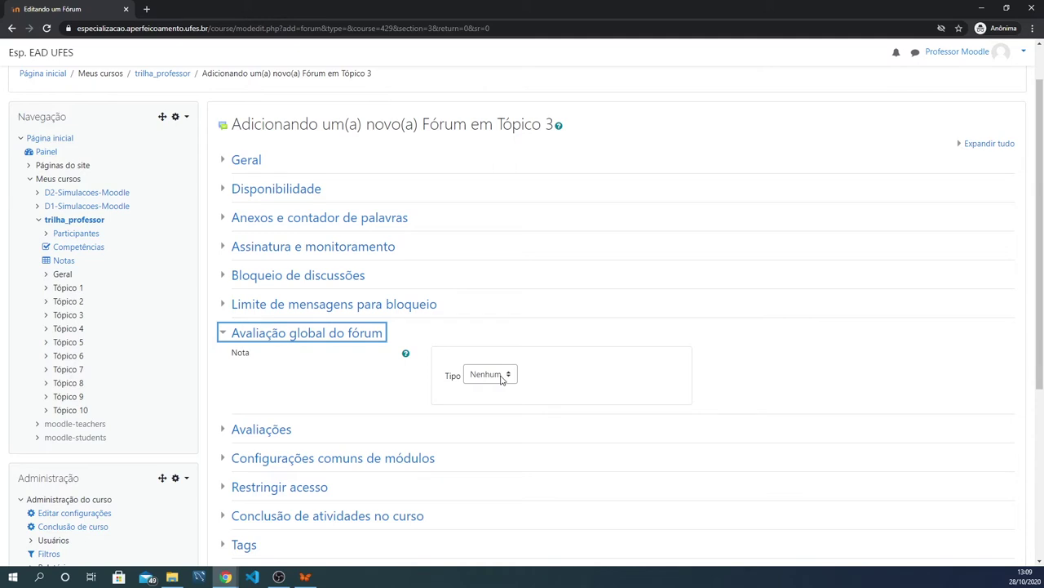
{"action": "left_click", "coordinate": [224, 336]}
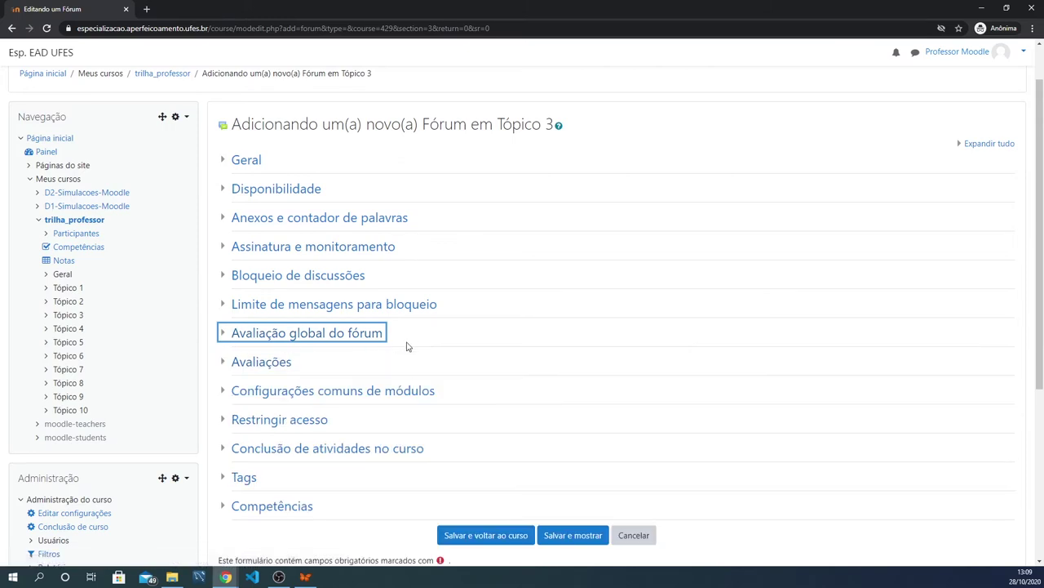
- Set the grade type in Avaliação global do fórum to Pontos and collapse the section
{"action": "left_click", "coordinate": [222, 336]}
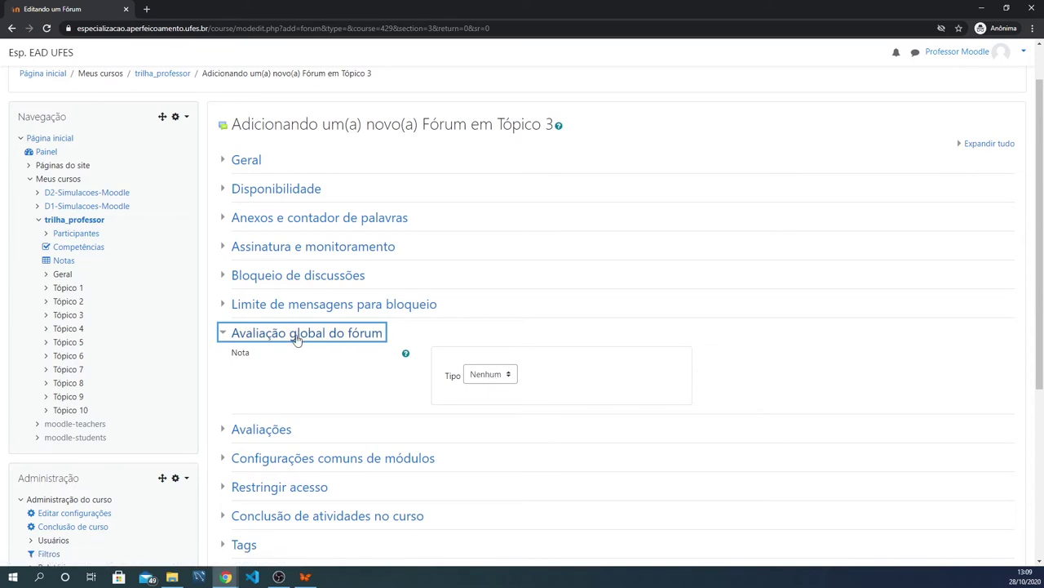
{"action": "left_click", "coordinate": [499, 382]}
{"action": "left_click", "coordinate": [481, 413]}
{"action": "scroll", "coordinate": [609, 328], "scroll_direction": "down", "scroll_amount": 1}
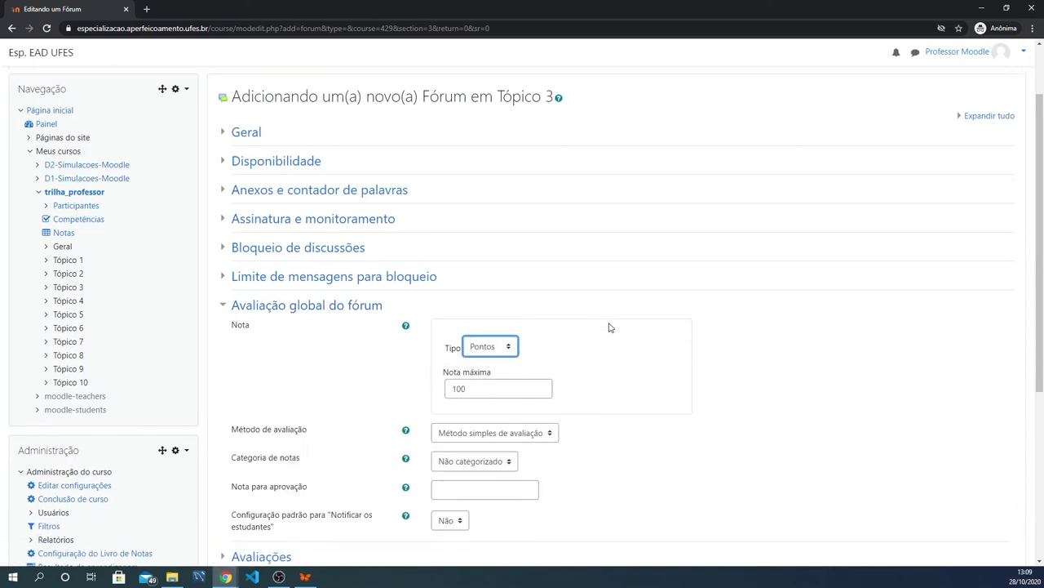
{"action": "scroll", "coordinate": [608, 327], "scroll_direction": "down", "scroll_amount": 3}
{"action": "left_click", "coordinate": [486, 257]}
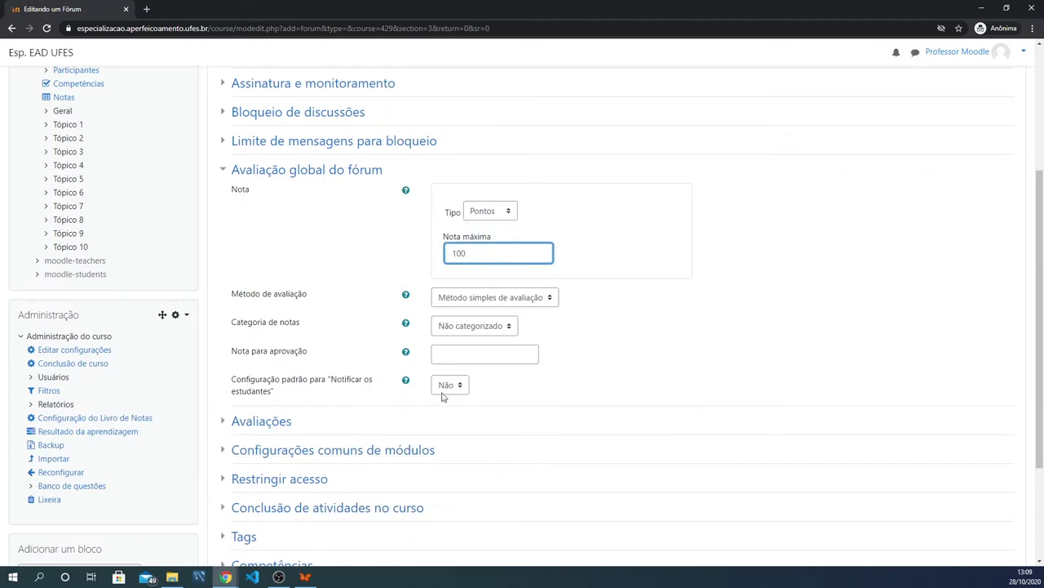
{"action": "left_click", "coordinate": [225, 173]}
- Set the aggregate type in Avaliações to Média das avaliações and collapse the section
{"action": "scroll", "coordinate": [422, 246], "scroll_direction": "up", "scroll_amount": 3}
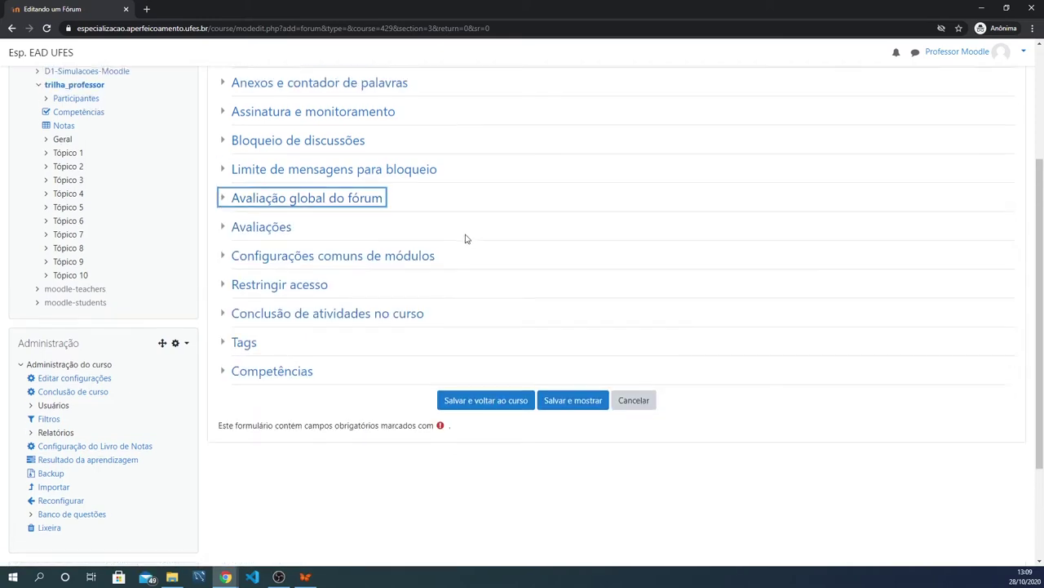
{"action": "left_click", "coordinate": [223, 307]}
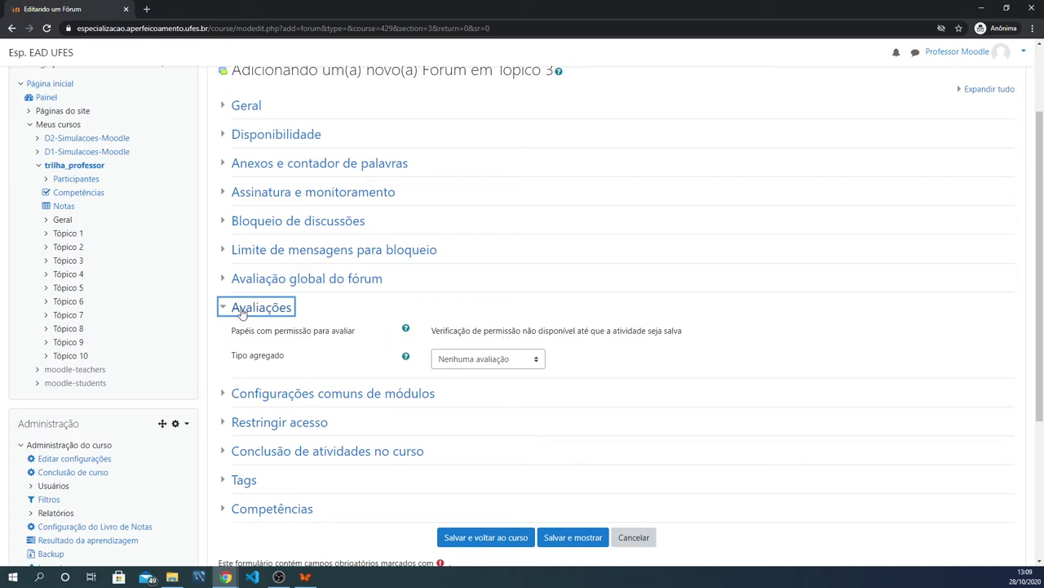
{"action": "left_click", "coordinate": [504, 365]}
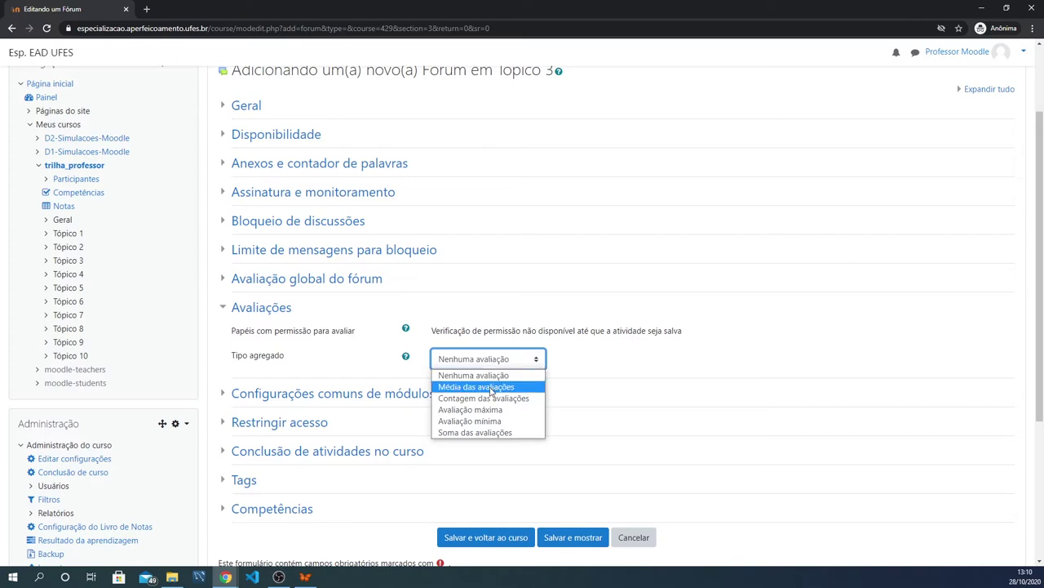
{"action": "left_click", "coordinate": [492, 388]}
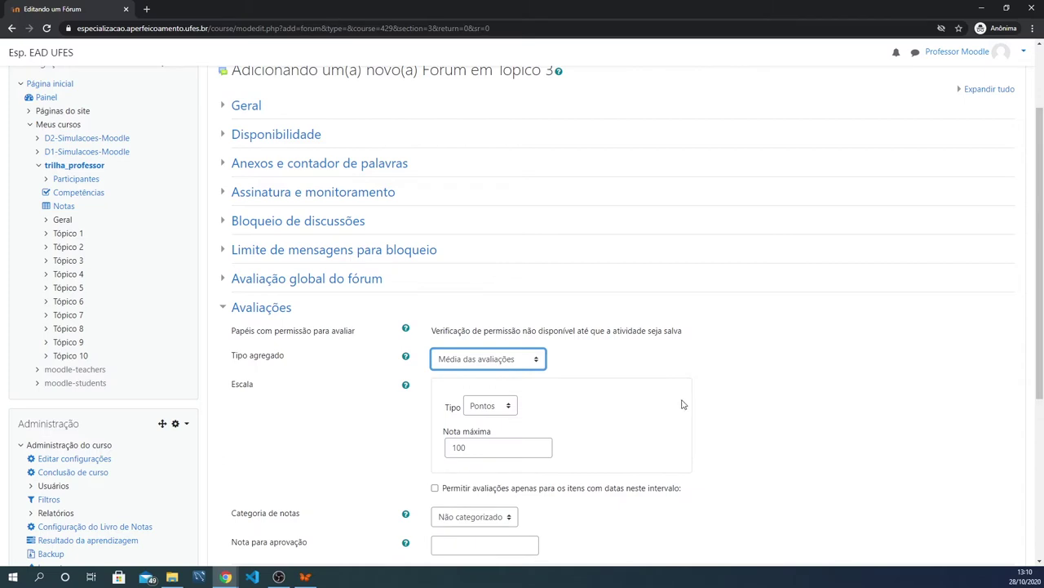
{"action": "scroll", "coordinate": [681, 403], "scroll_direction": "down", "scroll_amount": 2}
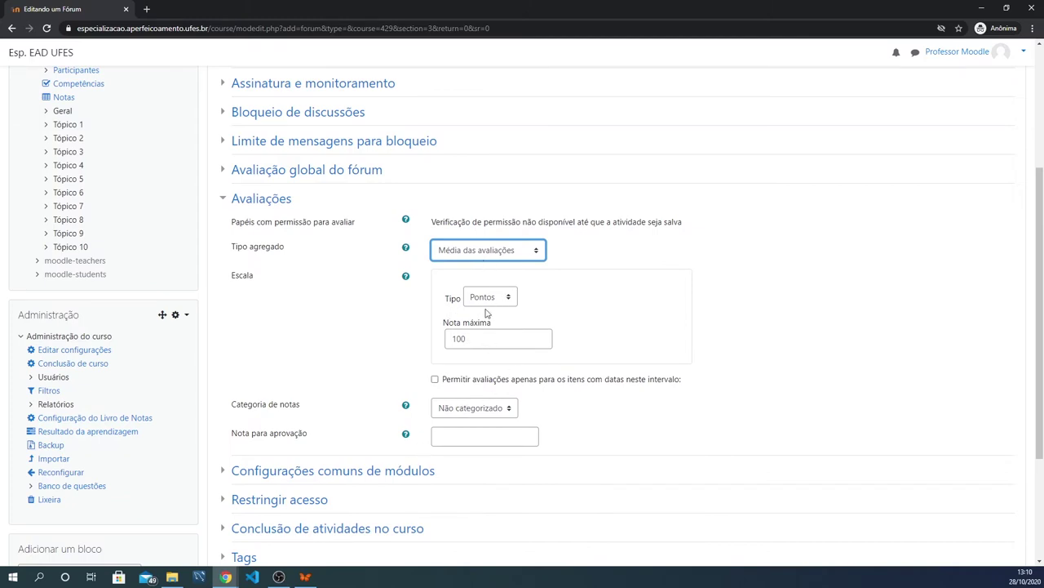
{"action": "left_click", "coordinate": [224, 203]}
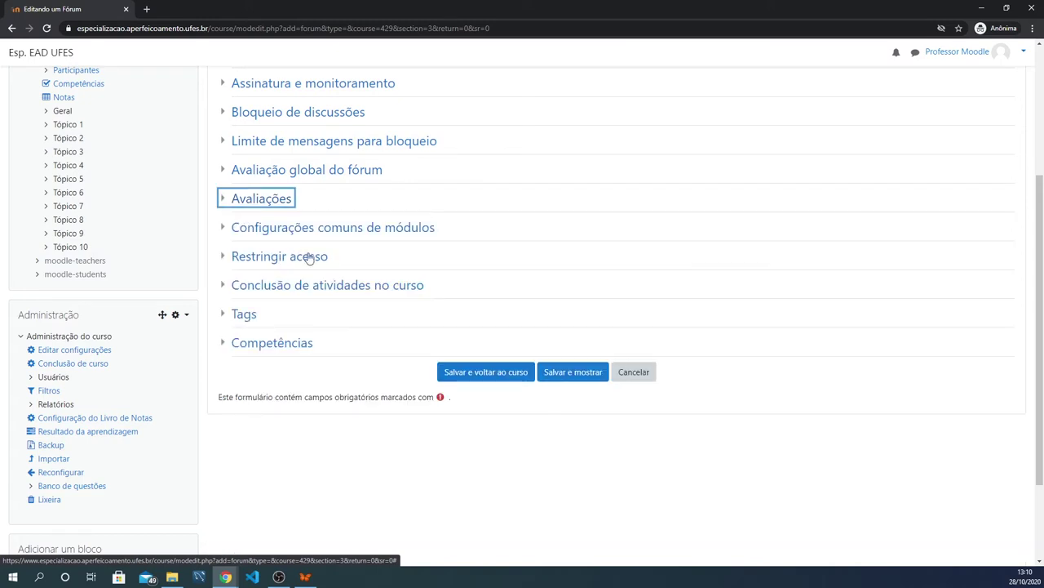
- Expand Configurações comuns de módulos and examine the choices offered for Disponibilidade
{"action": "scroll", "coordinate": [285, 289], "scroll_direction": "up", "scroll_amount": 1}
{"action": "left_click", "coordinate": [224, 285]}
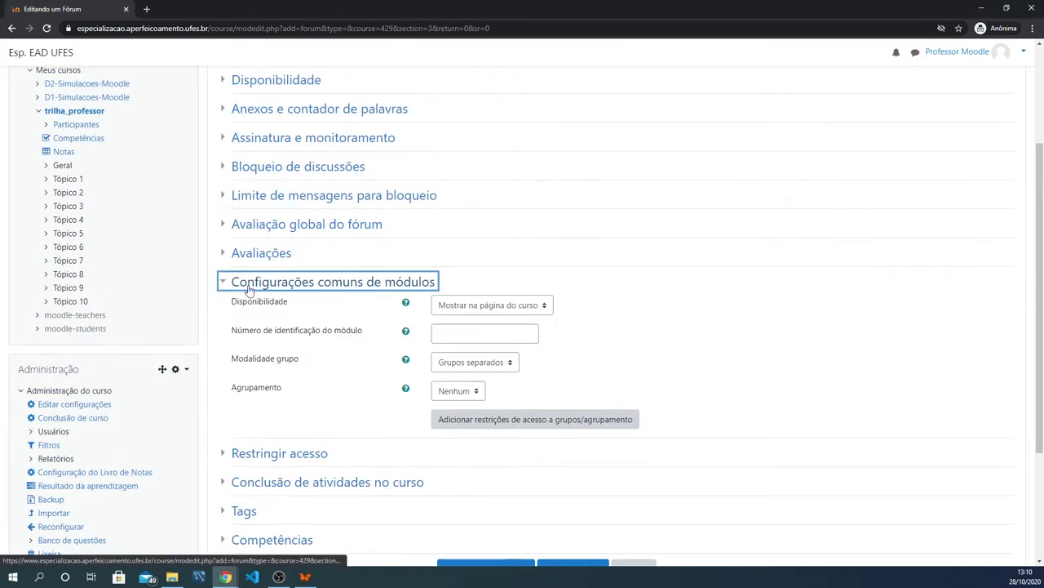
{"action": "left_click", "coordinate": [516, 306]}
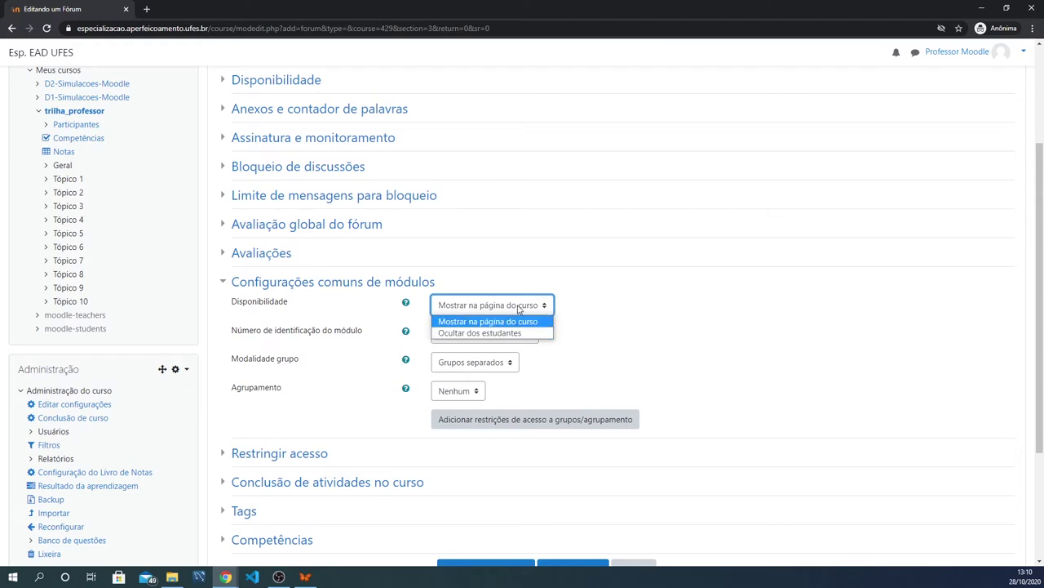
{"action": "left_click", "coordinate": [517, 306]}
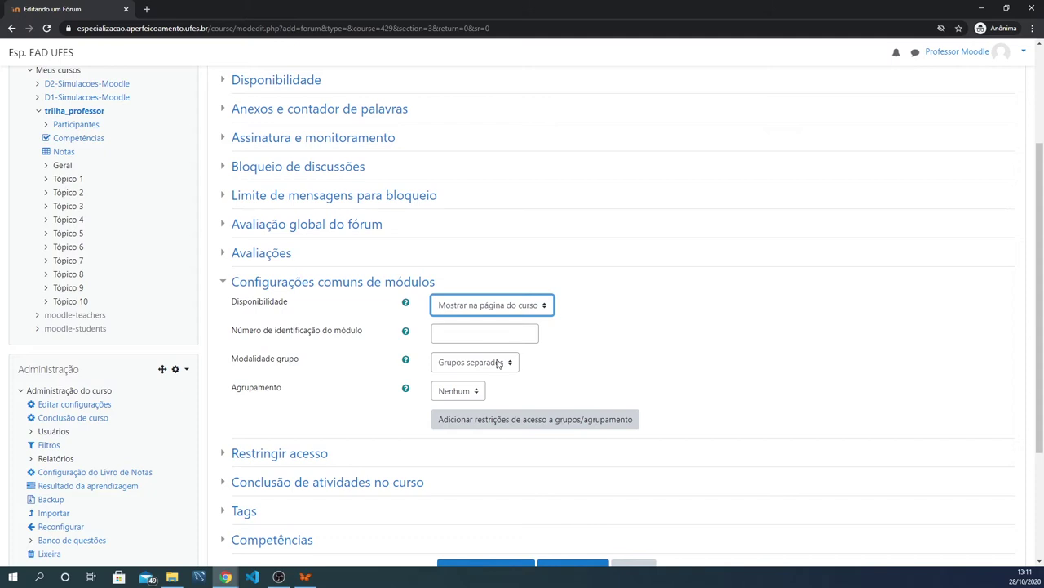
- Switch Modalidade grupo to Nenhum grupo and back to Grupos separados, and collapse Configurações comuns de módulos
{"action": "left_click", "coordinate": [498, 364]}
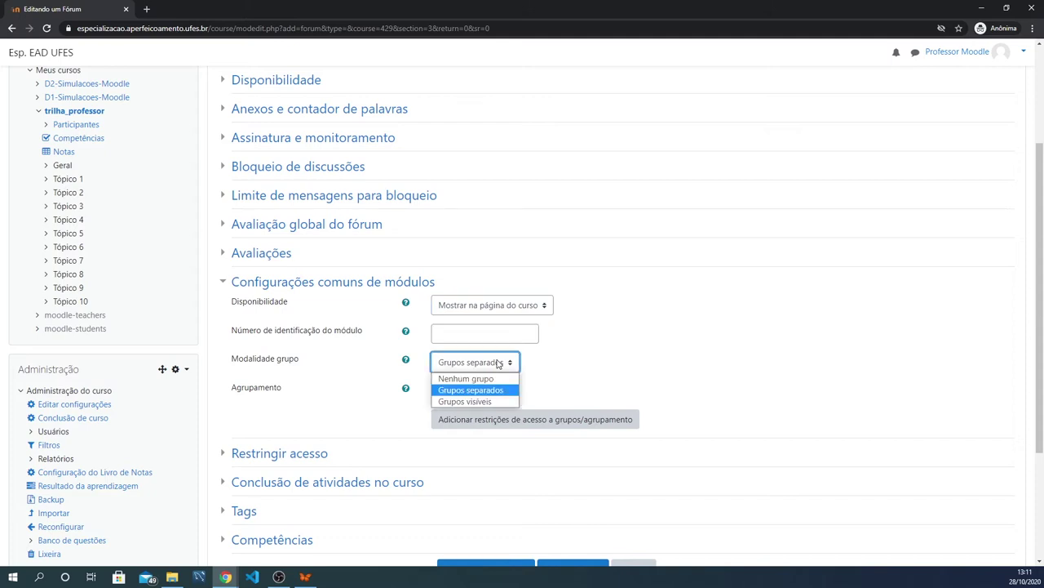
{"action": "left_click", "coordinate": [498, 380]}
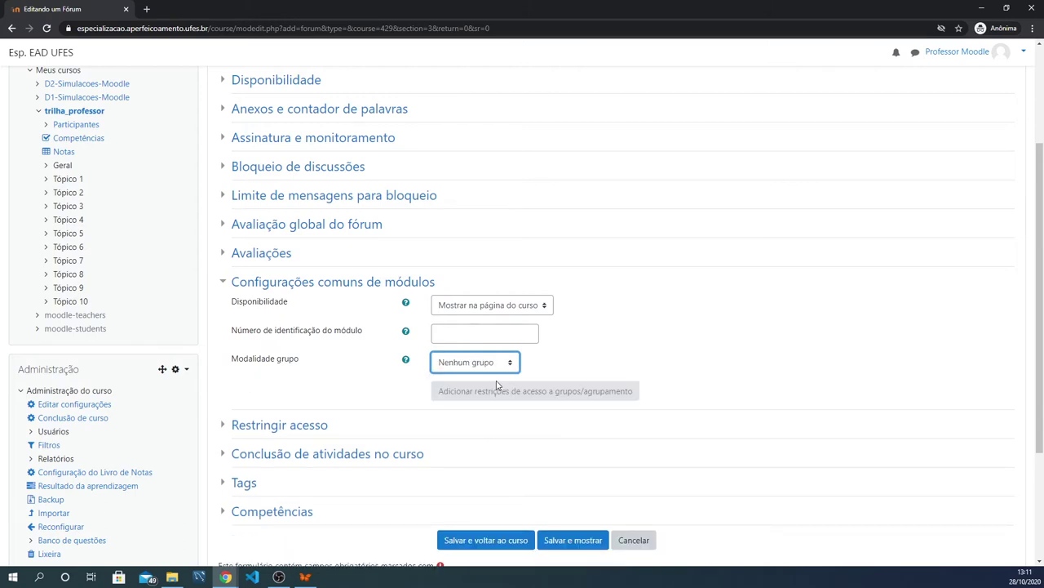
{"action": "left_click", "coordinate": [500, 364]}
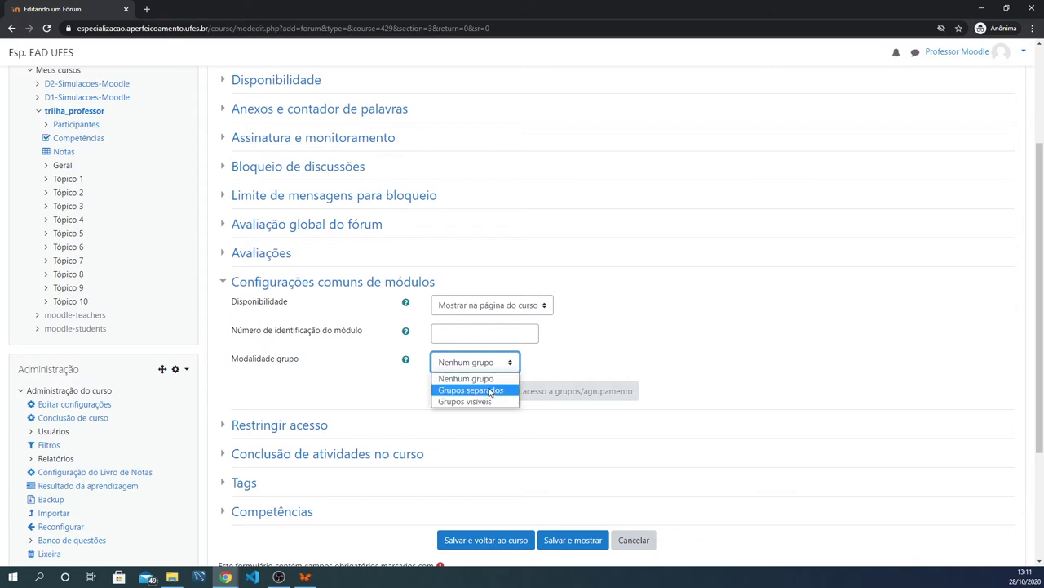
{"action": "left_click", "coordinate": [490, 391]}
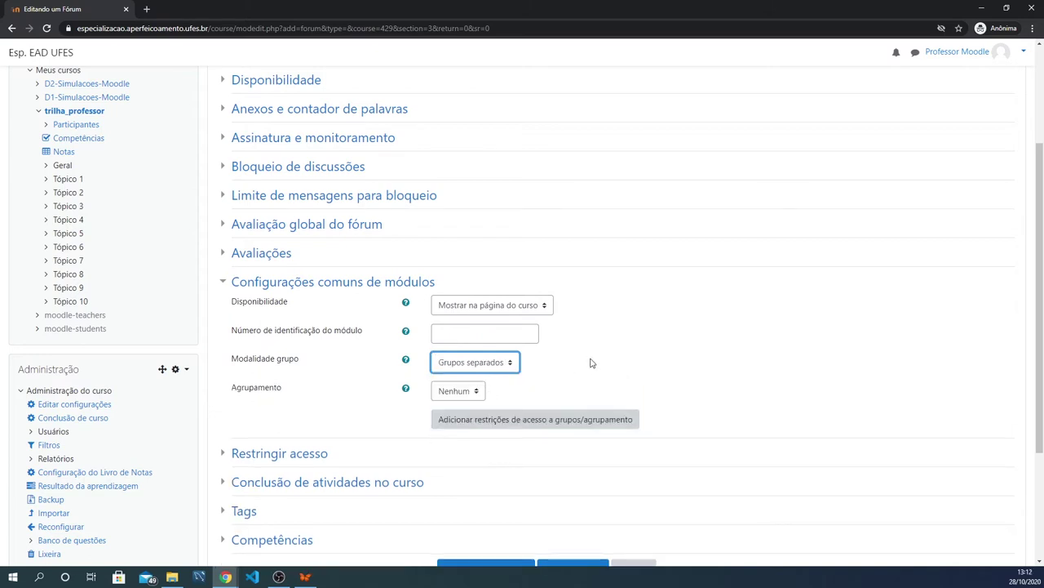
{"action": "scroll", "coordinate": [236, 263], "scroll_direction": "down", "scroll_amount": 1}
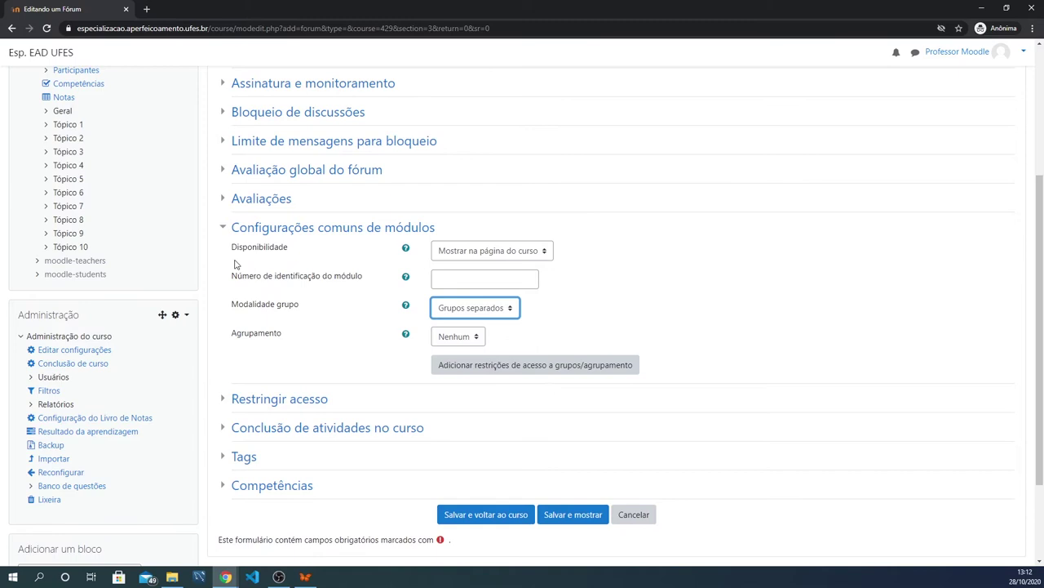
{"action": "left_click", "coordinate": [225, 229]}
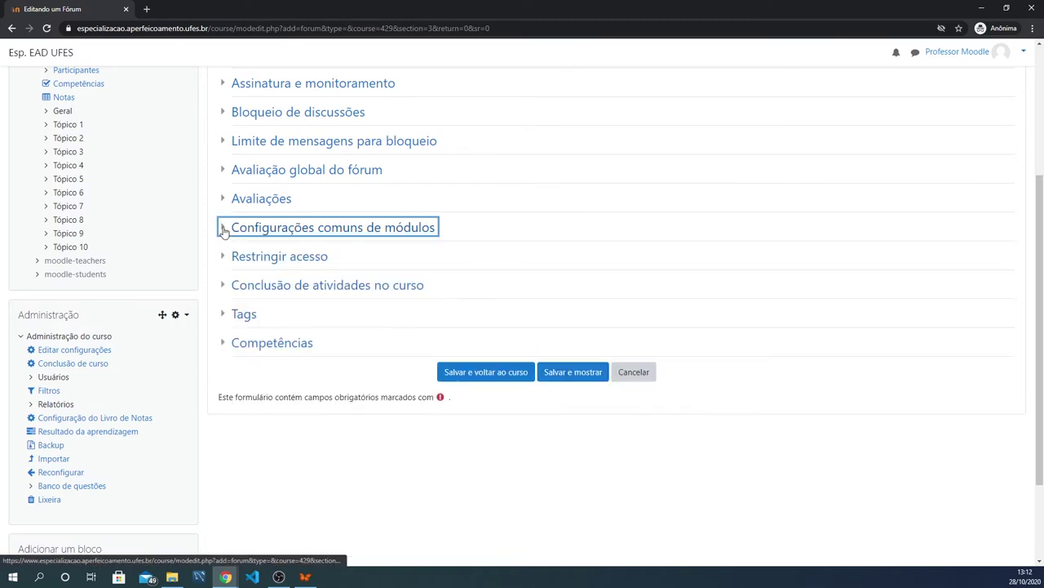
- Examine the Acompanhamento de Conclusão options under Conclusão de atividades no curso and collapse the section
{"action": "left_click", "coordinate": [224, 287]}
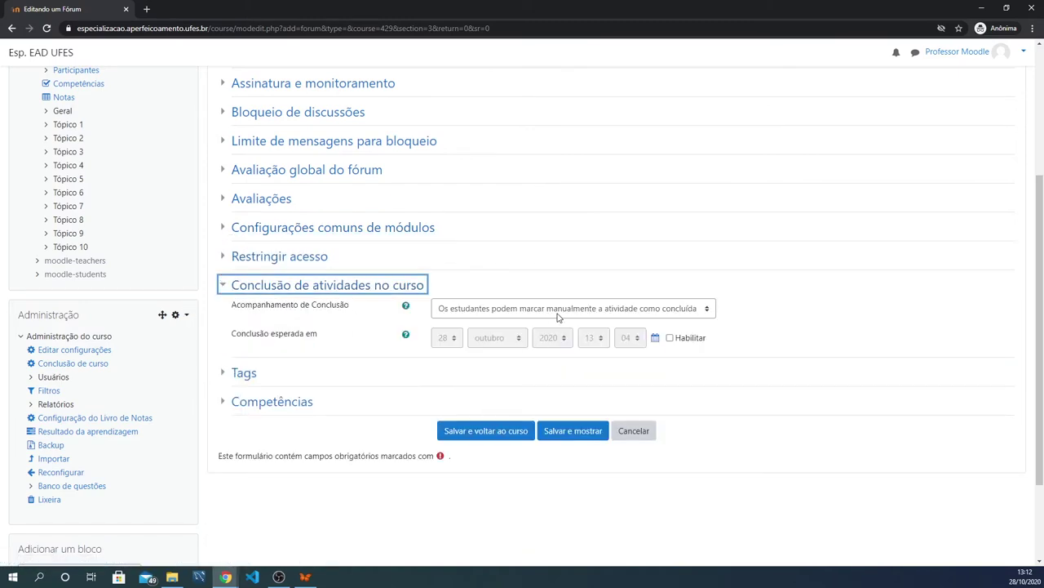
{"action": "left_click", "coordinate": [596, 309]}
{"action": "left_click", "coordinate": [596, 311]}
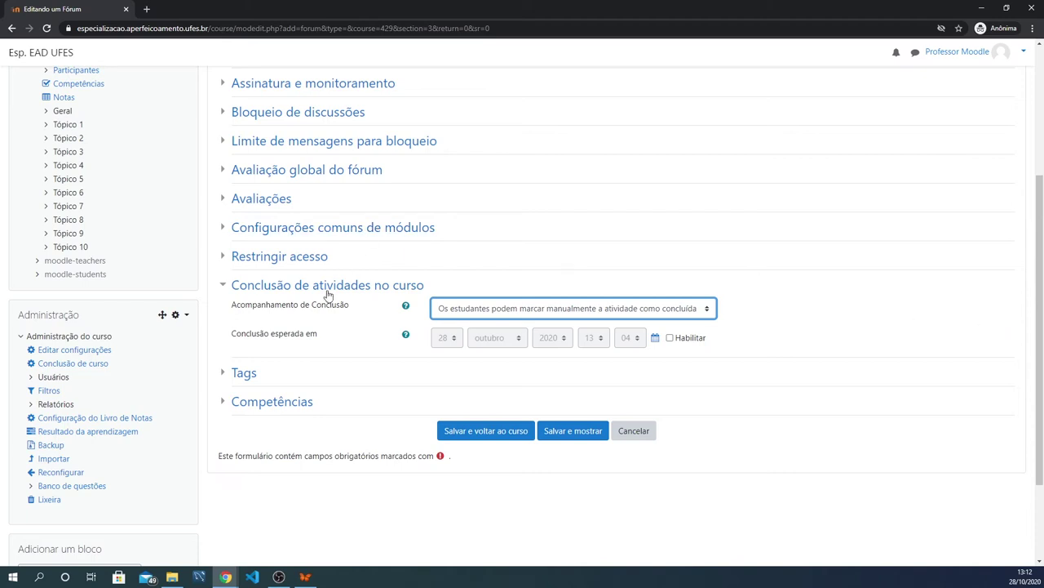
{"action": "left_click", "coordinate": [569, 311]}
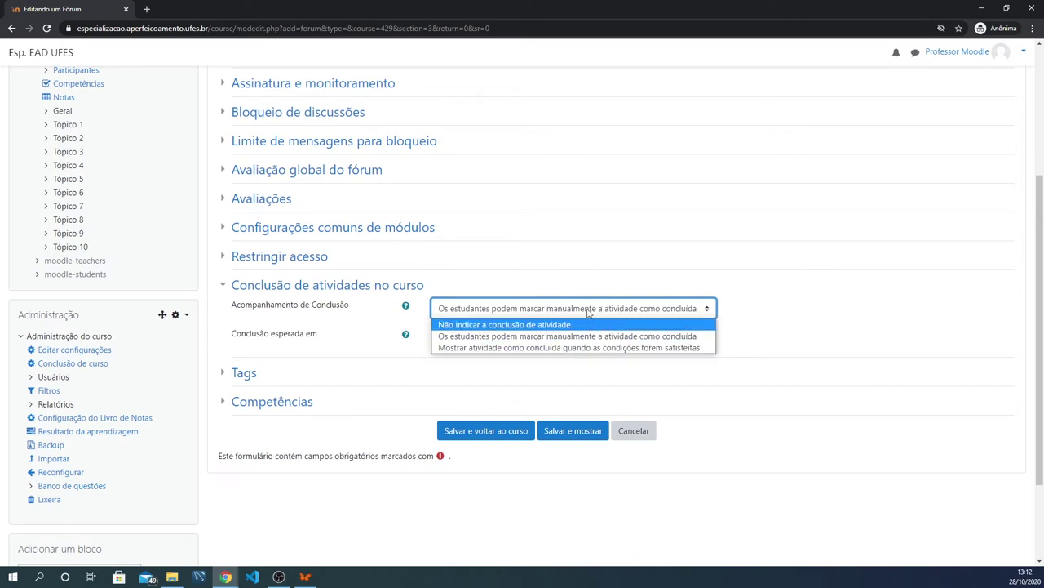
{"action": "left_click", "coordinate": [647, 314]}
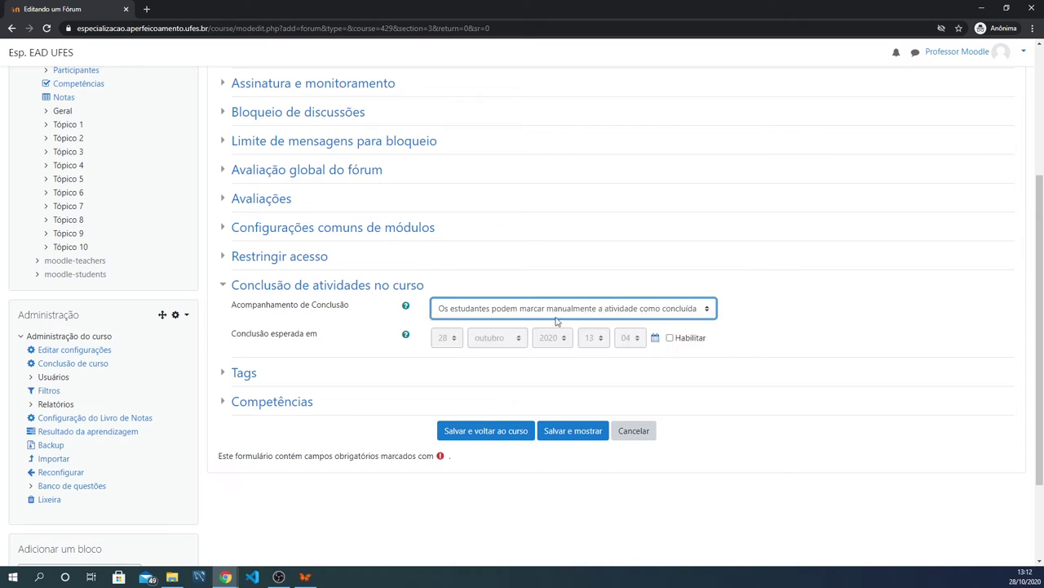
{"action": "left_click", "coordinate": [223, 287]}
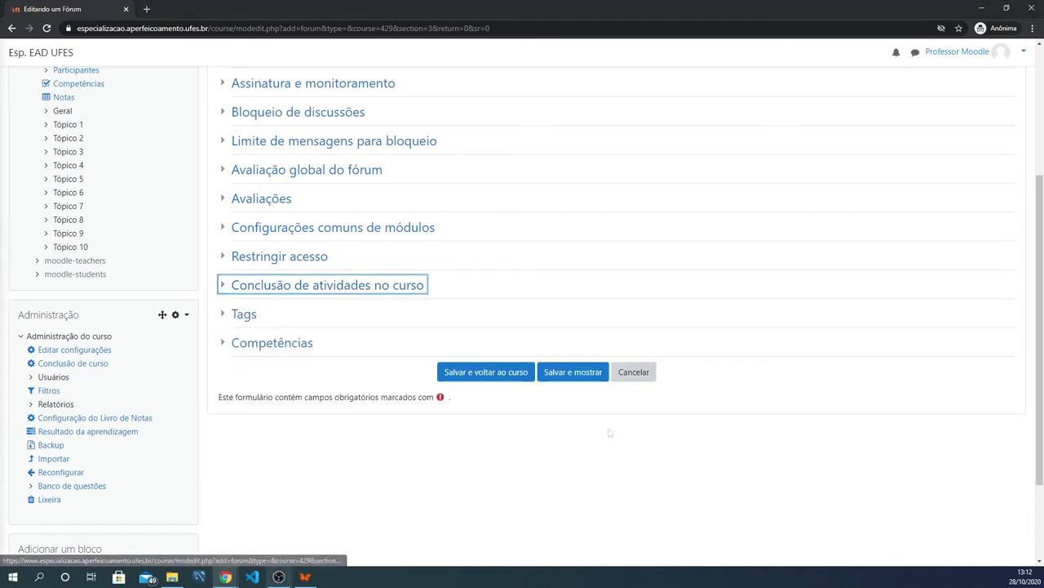
- Name the forum "Novo fórum" in the Geral section, leave its description empty and collapse the section
{"action": "scroll", "coordinate": [608, 431], "scroll_direction": "up", "scroll_amount": 3}
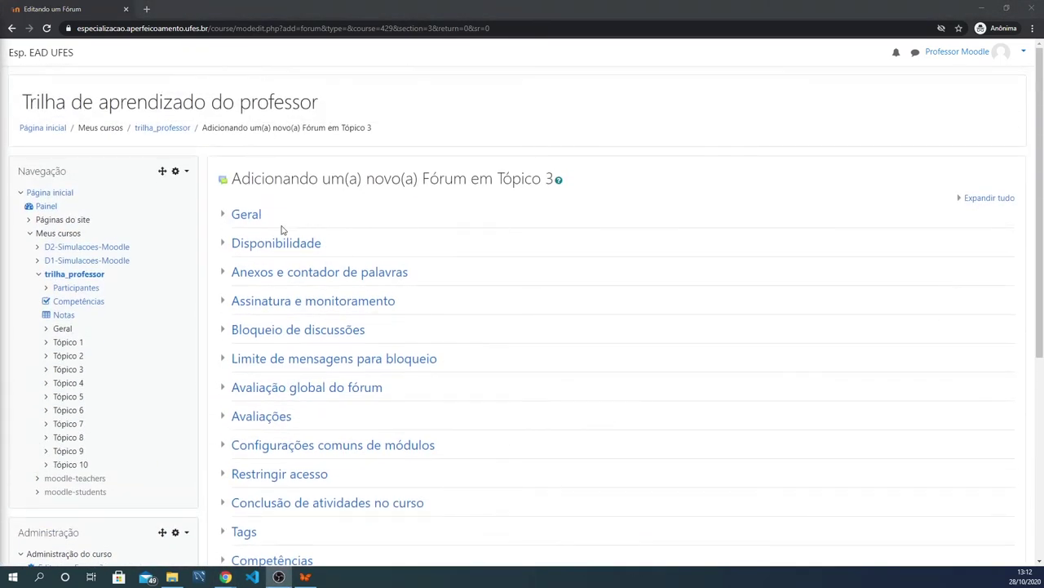
{"action": "left_click", "coordinate": [224, 217]}
{"action": "left_click", "coordinate": [462, 243]}
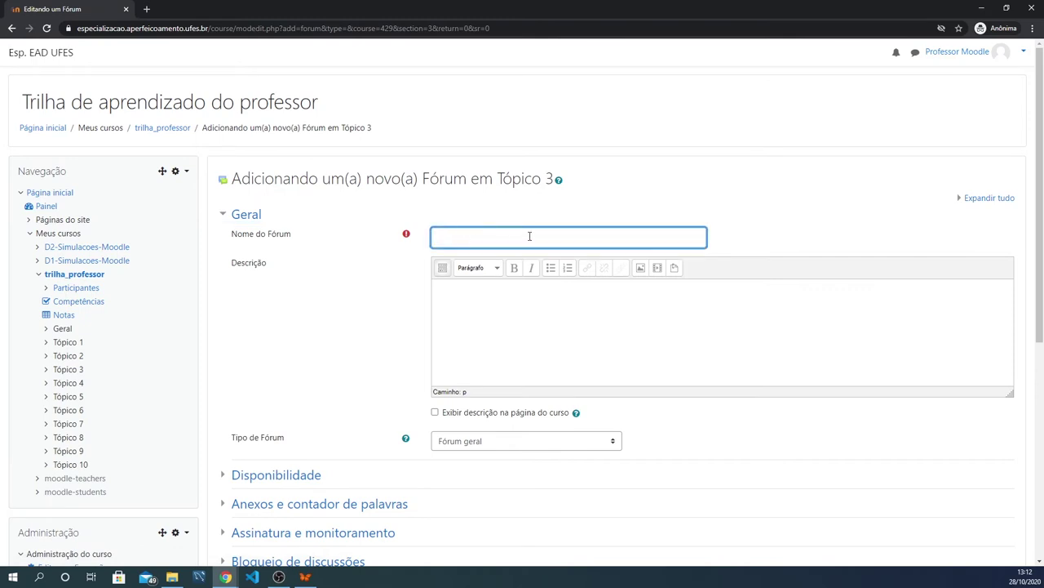
{"action": "type", "text": "Novo"}
{"action": "type", "text": " fo"}
{"action": "type", "text": "rum"}
{"action": "scroll", "coordinate": [545, 231], "scroll_direction": "down", "scroll_amount": 1}
{"action": "left_click", "coordinate": [494, 201]}
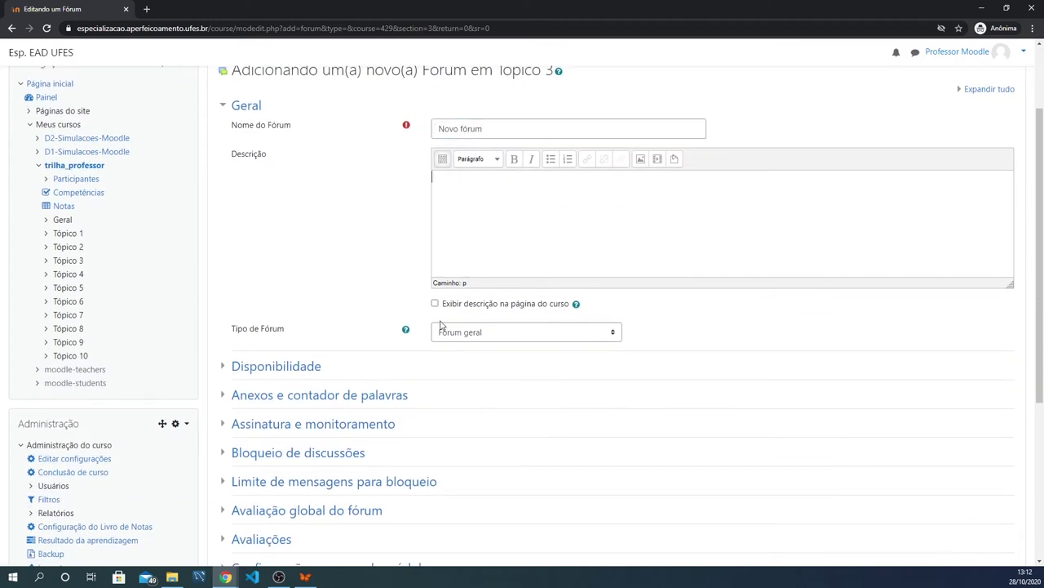
{"action": "left_click", "coordinate": [223, 111]}
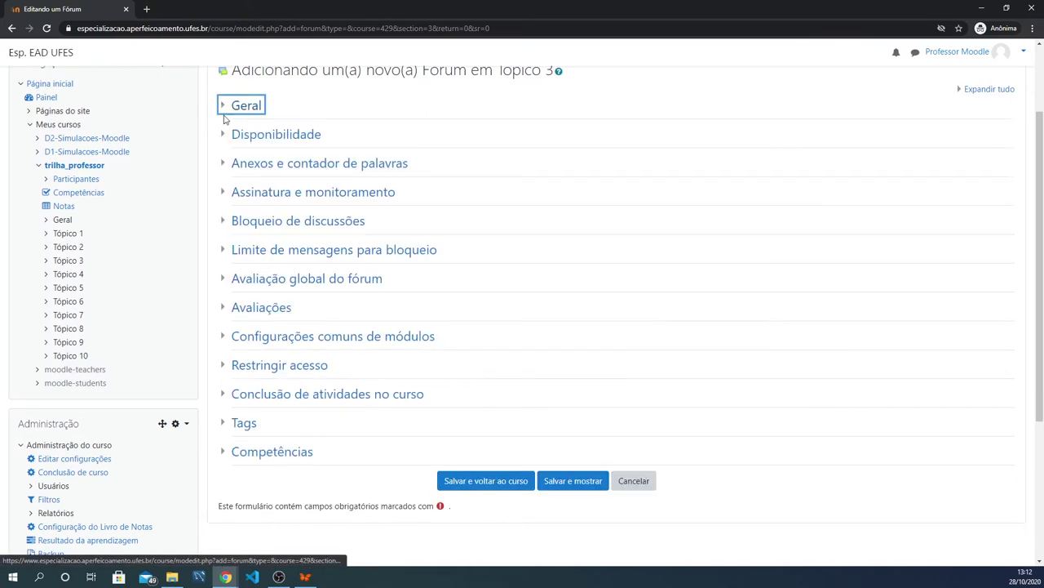
- Review the dates in Disponibilidade and the subscription settings in Assinatura e monitoramento, collapsing both sections
{"action": "left_click", "coordinate": [224, 135]}
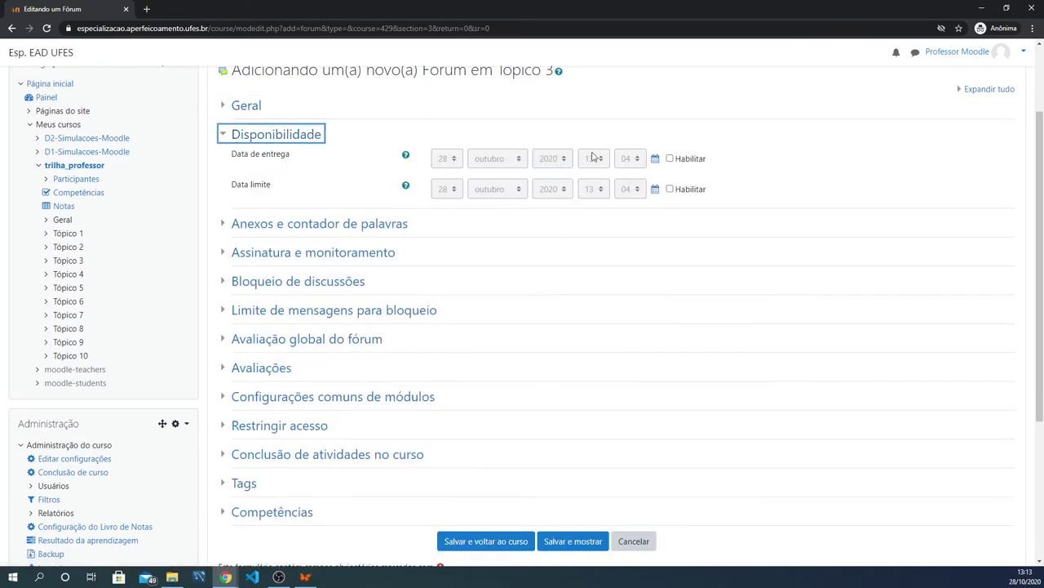
{"action": "left_click", "coordinate": [227, 138]}
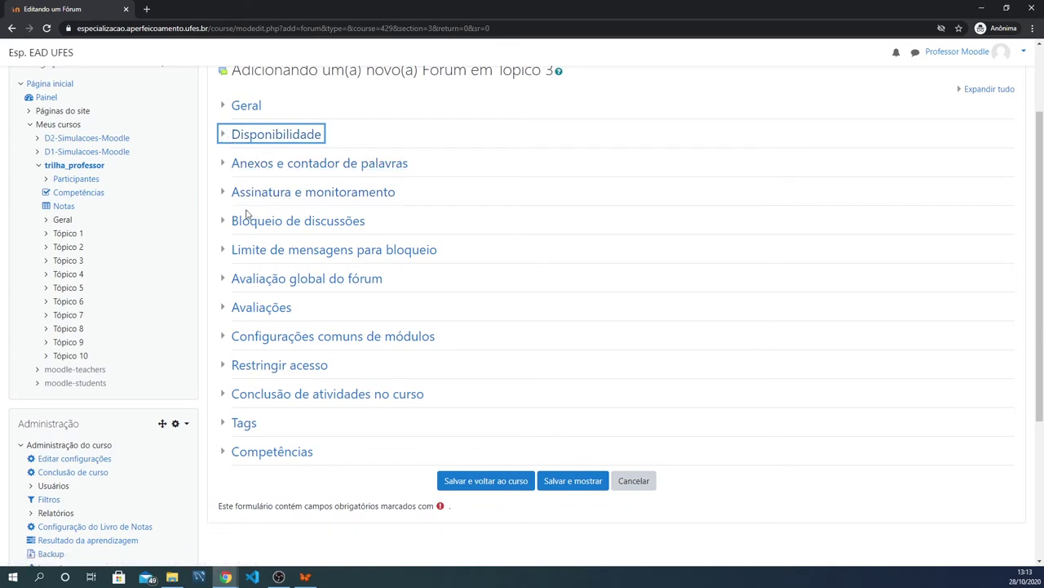
{"action": "left_click", "coordinate": [223, 196]}
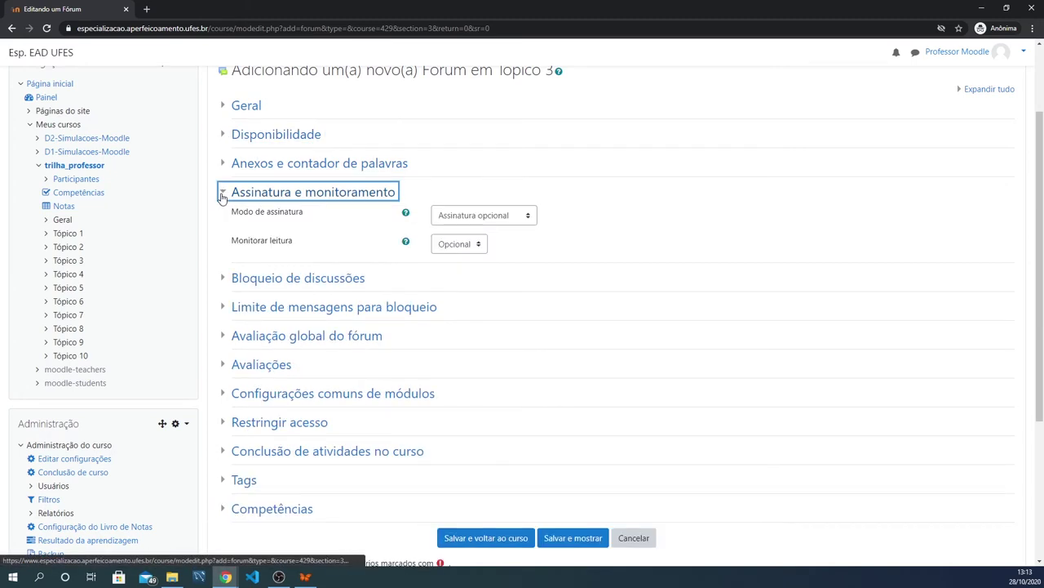
{"action": "left_click", "coordinate": [222, 196]}
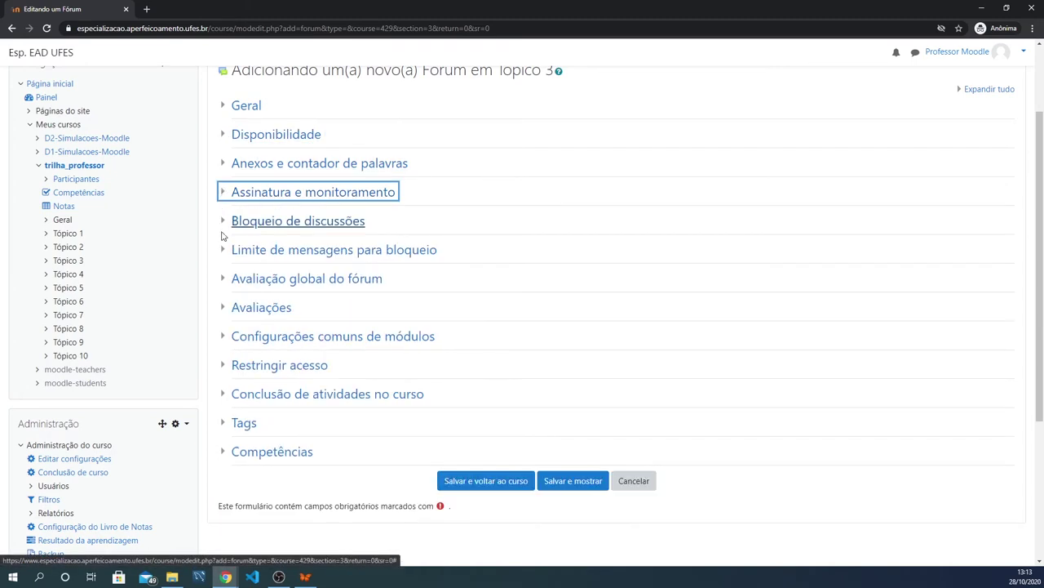
- Review the grading settings in Avaliação global do fórum and Avaliações once more and collapse both sections
{"action": "left_click", "coordinate": [228, 282]}
{"action": "scroll", "coordinate": [400, 232], "scroll_direction": "down", "scroll_amount": 2}
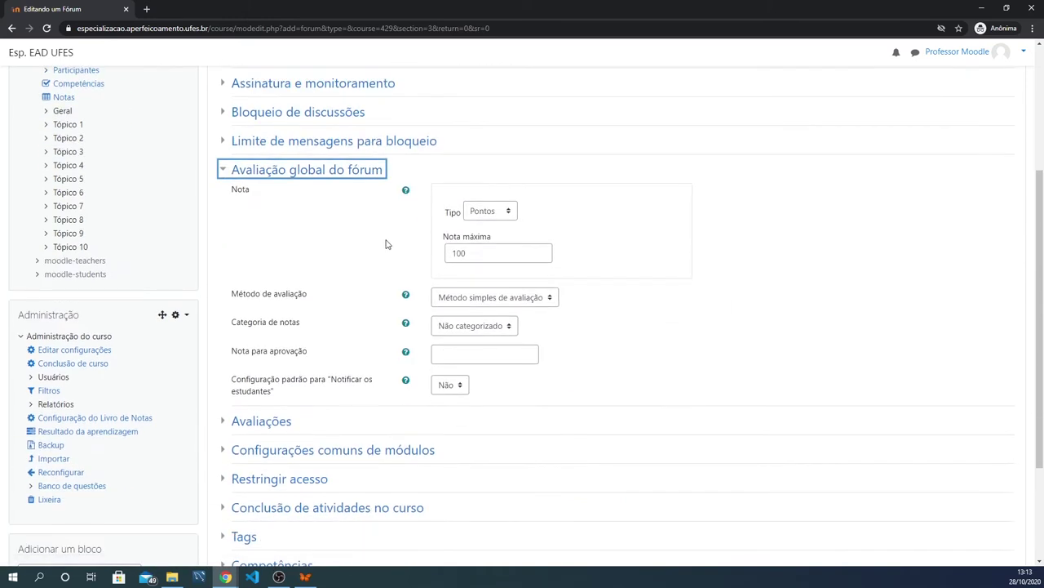
{"action": "left_click", "coordinate": [223, 422]}
{"action": "scroll", "coordinate": [381, 291], "scroll_direction": "down", "scroll_amount": 1}
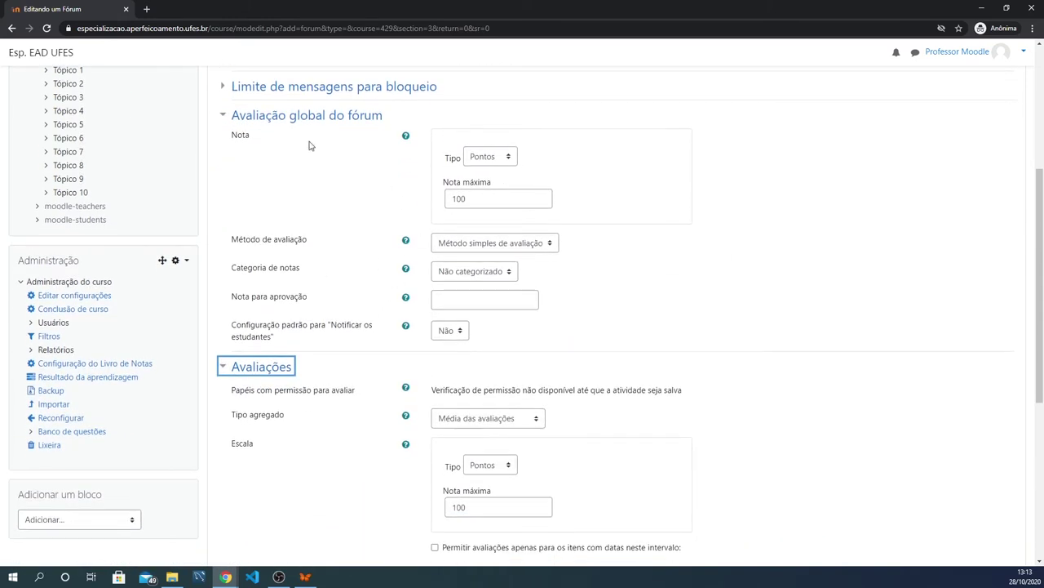
{"action": "scroll", "coordinate": [309, 227], "scroll_direction": "up", "scroll_amount": 2}
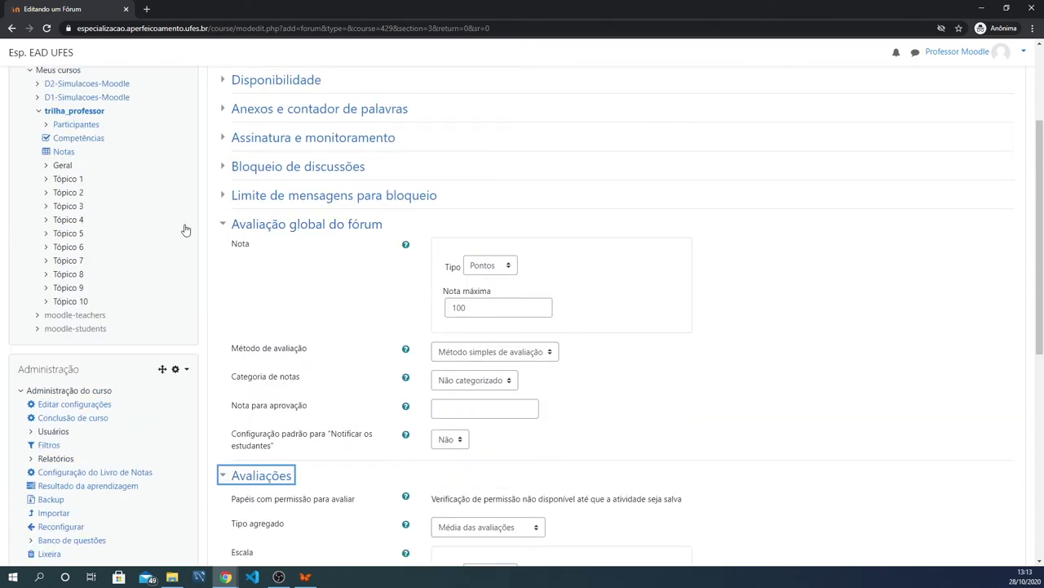
{"action": "left_click", "coordinate": [223, 226]}
{"action": "left_click", "coordinate": [224, 255]}
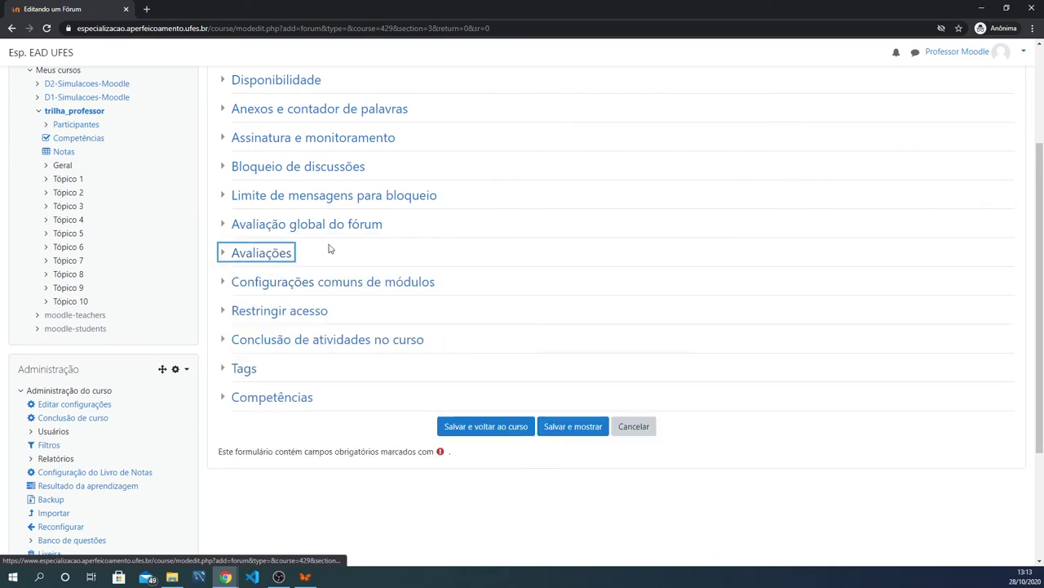
- Recheck Configurações comuns de módulos, and save the forum with a return to the course page
{"action": "scroll", "coordinate": [328, 247], "scroll_direction": "down", "scroll_amount": 1}
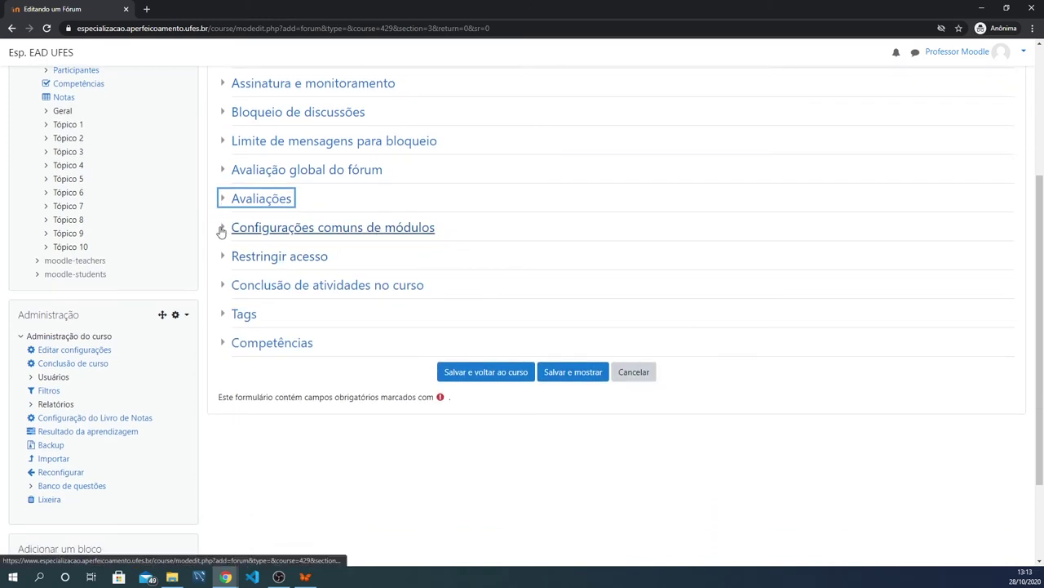
{"action": "left_click", "coordinate": [222, 228]}
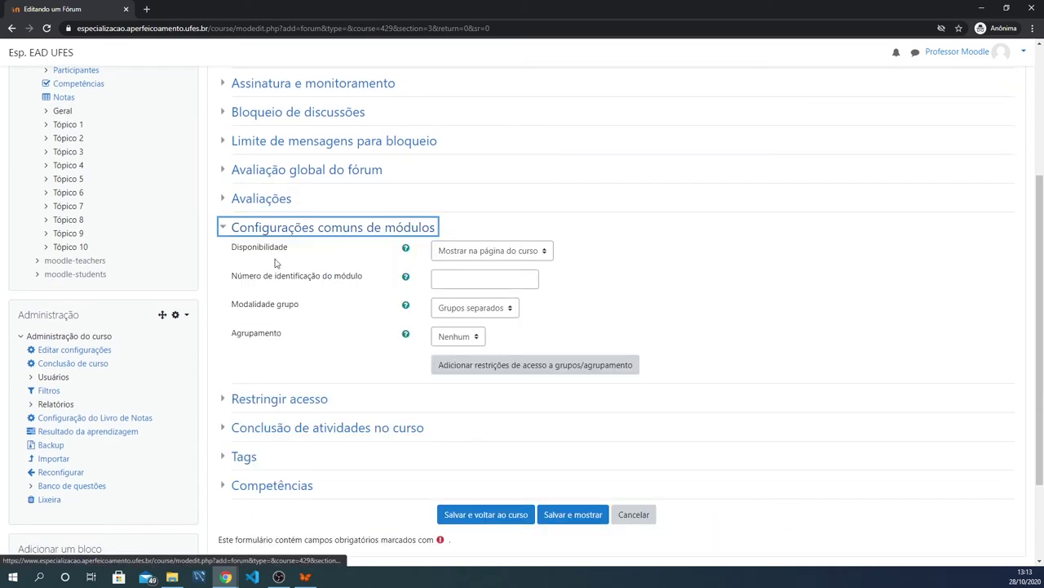
{"action": "left_click", "coordinate": [223, 229]}
{"action": "scroll", "coordinate": [326, 245], "scroll_direction": "down", "scroll_amount": 2}
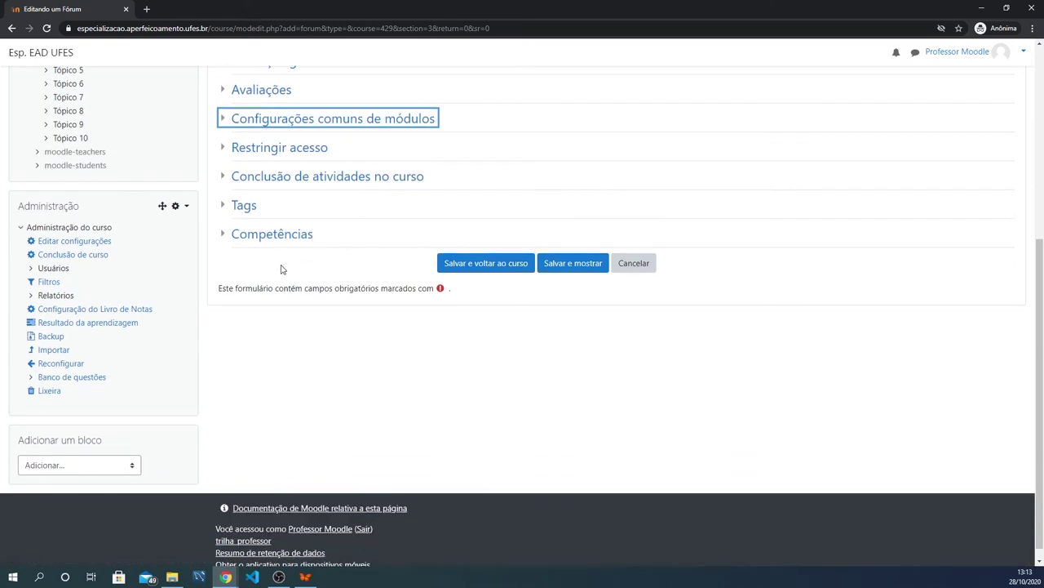
{"action": "left_click", "coordinate": [497, 265]}
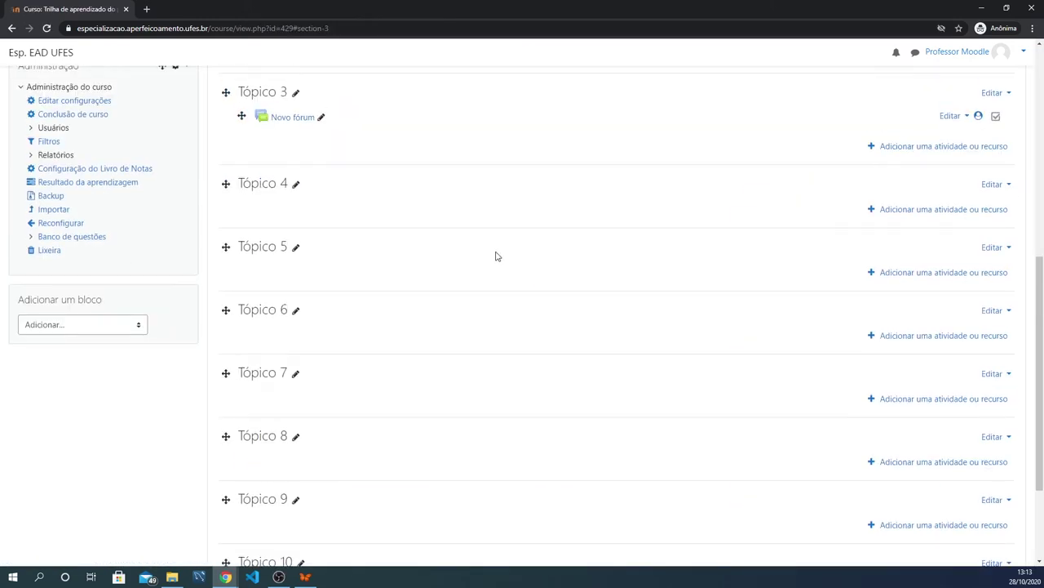
- Open Novo fórum in Tópico 3 and examine the groups offered by its Grupos separados filter
{"action": "scroll", "coordinate": [496, 252], "scroll_direction": "up", "scroll_amount": 4}
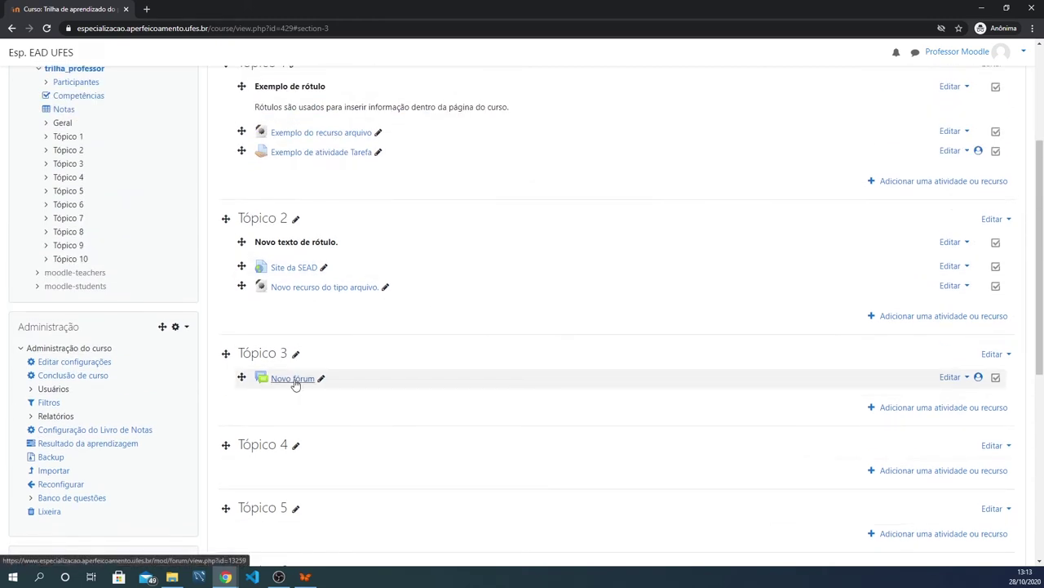
{"action": "key", "text": "alt+Tab"}
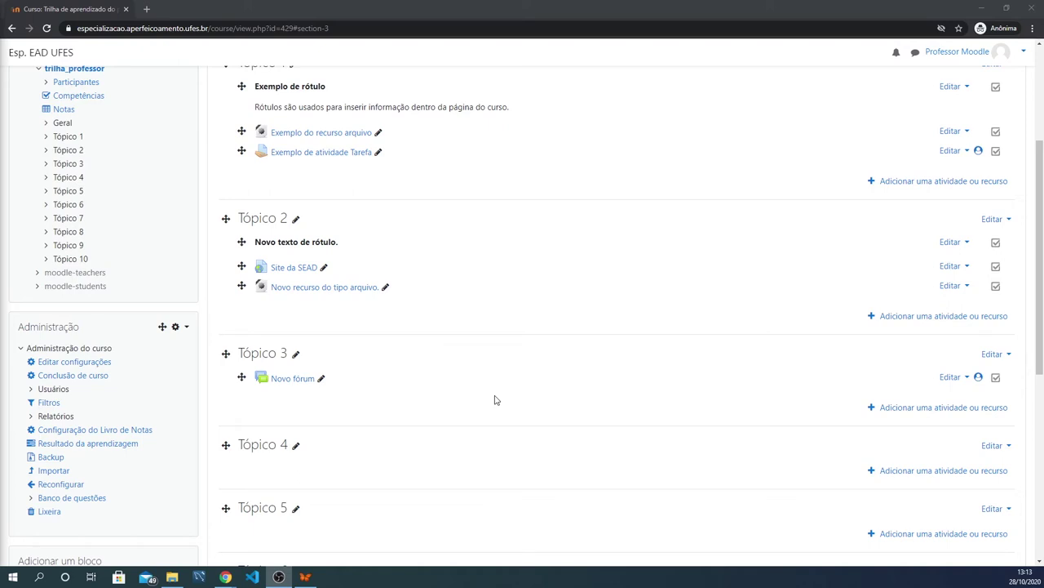
{"action": "left_click", "coordinate": [286, 380]}
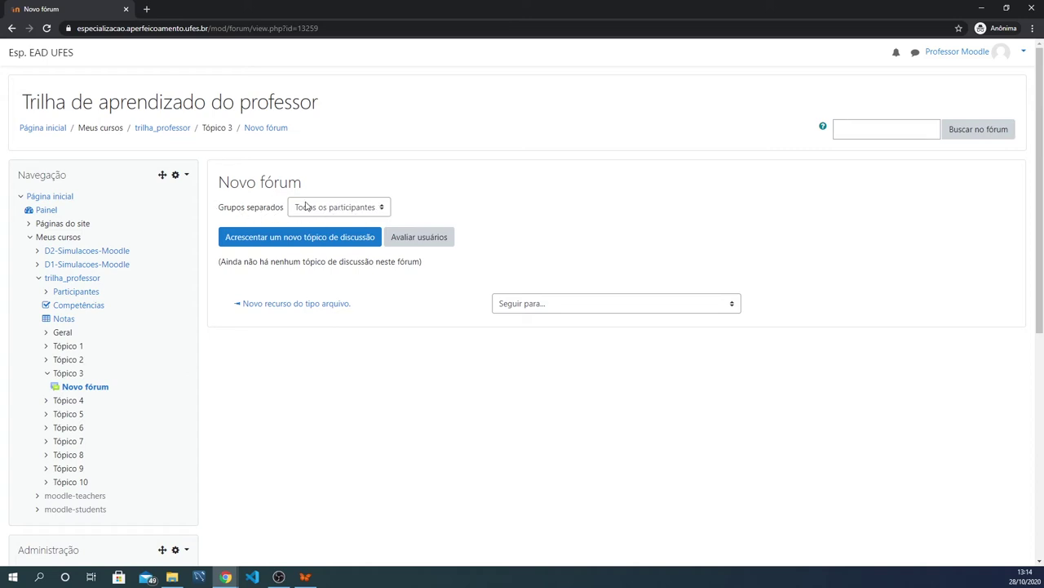
{"action": "left_click", "coordinate": [382, 209]}
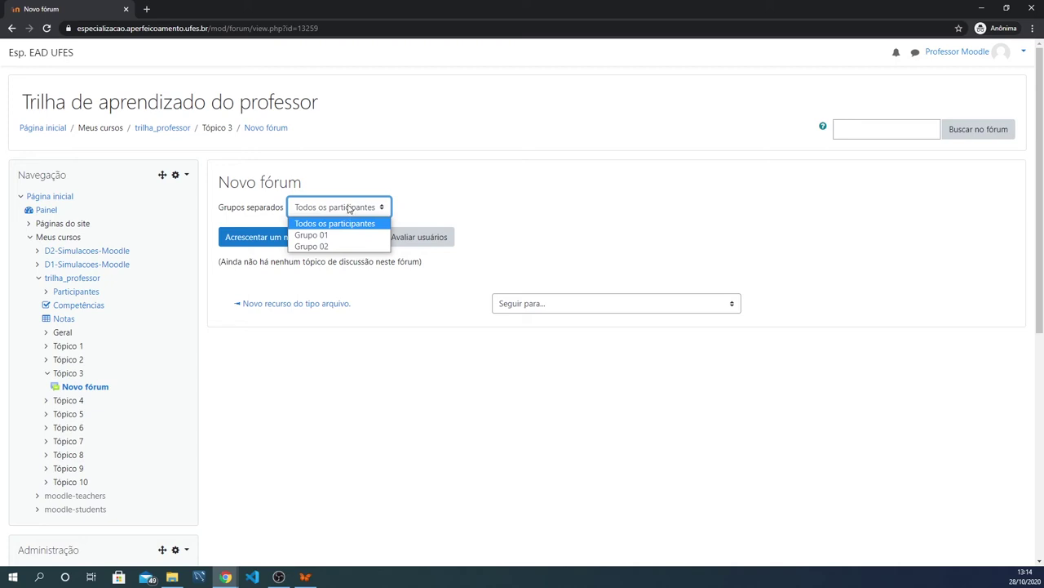
{"action": "left_click", "coordinate": [349, 208]}
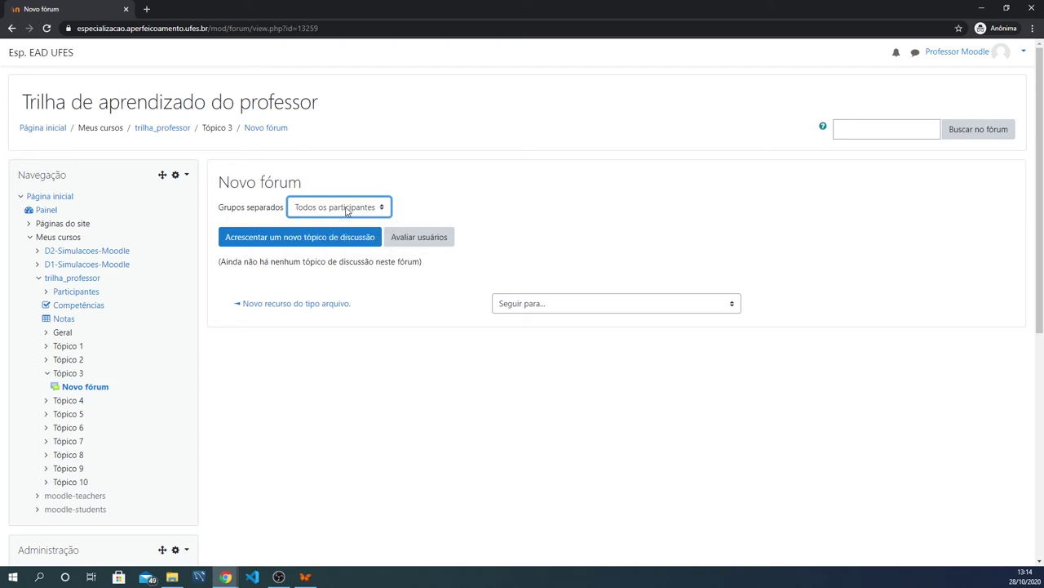
- Start a new discussion topic in Novo fórum for all participants with the subject "Olá a todos."
{"action": "left_click", "coordinate": [561, 218]}
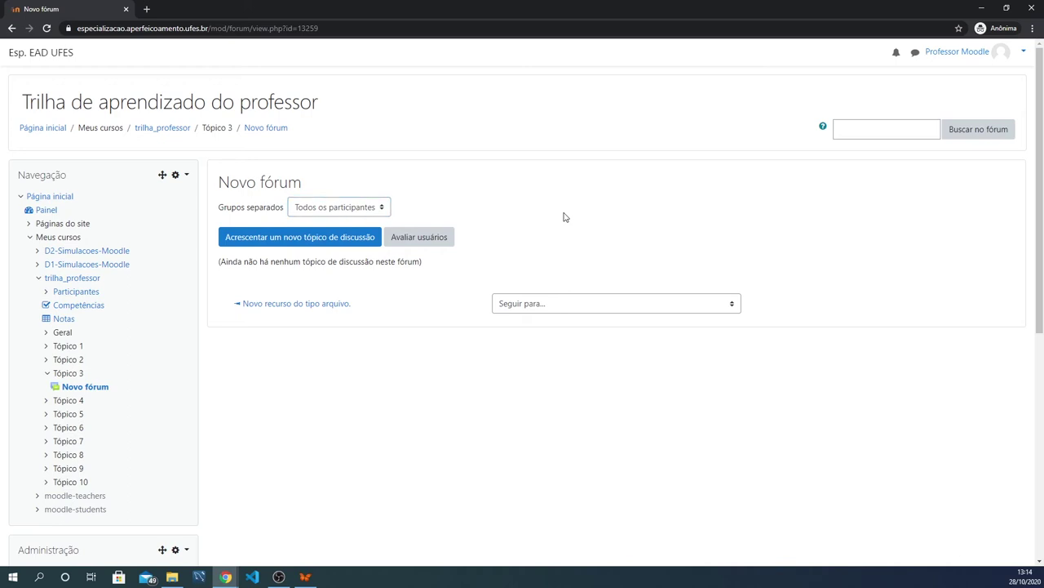
{"action": "left_click", "coordinate": [329, 242]}
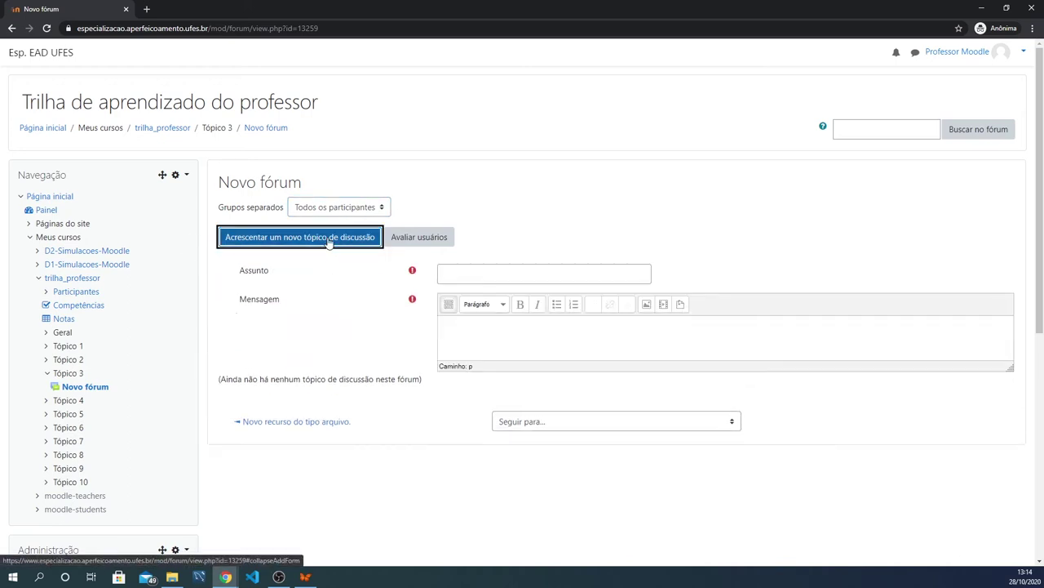
{"action": "left_click", "coordinate": [490, 278]}
{"action": "type", "text": "Olá a "}
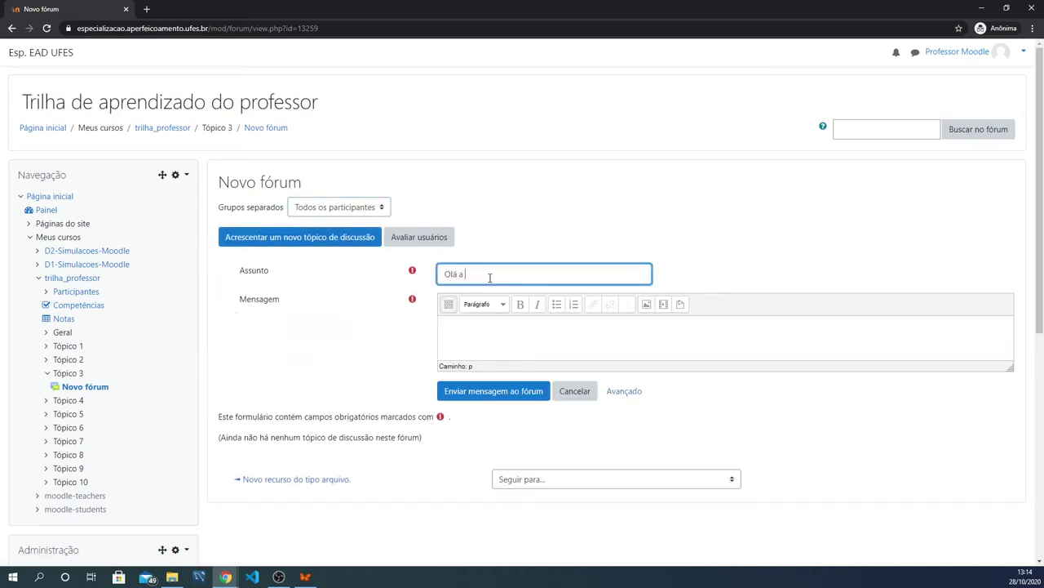
{"action": "type", "text": "todos."}
- Write the discussion's message as "Contém como está sendo o dia..."
{"action": "left_click", "coordinate": [468, 331]}
{"action": "type", "text": "Como"}
{"action": "key", "text": "BackSpace"}
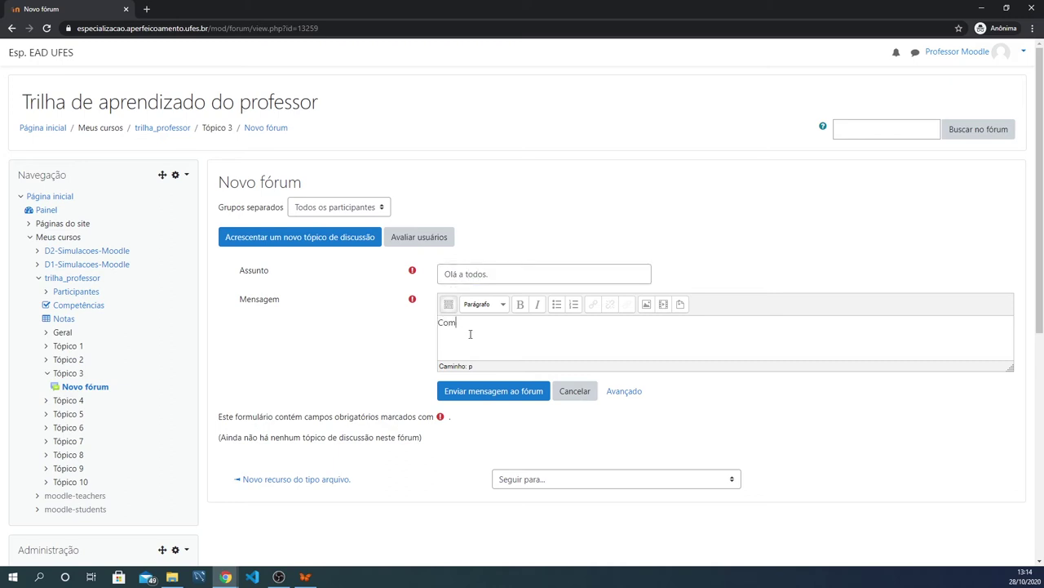
{"action": "type", "text": "tém como está sendo o dia..."}
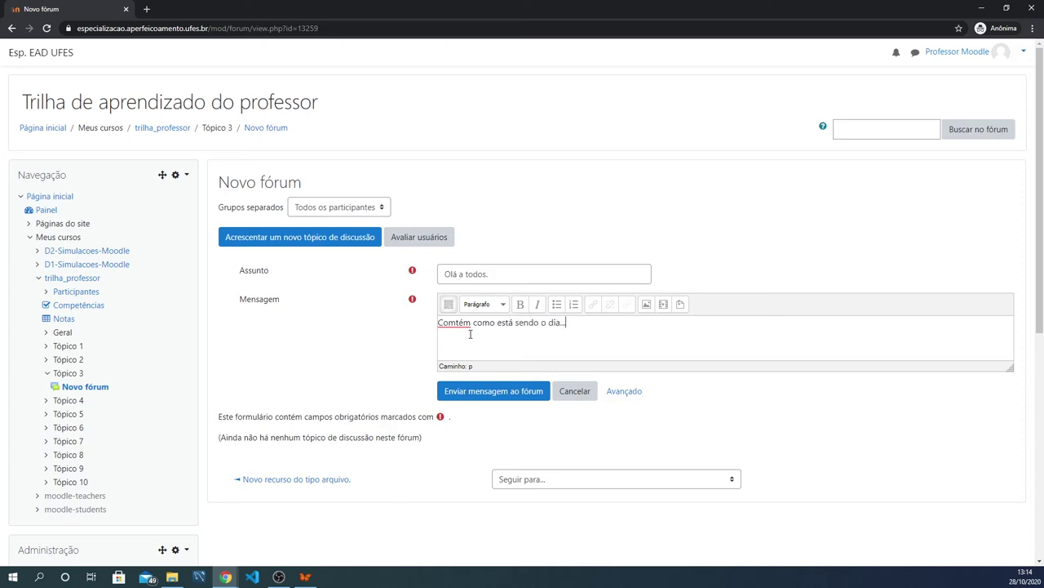
{"action": "left_click", "coordinate": [463, 323]}
{"action": "key", "text": "BackSpace"}
{"action": "type", "text": "n"}
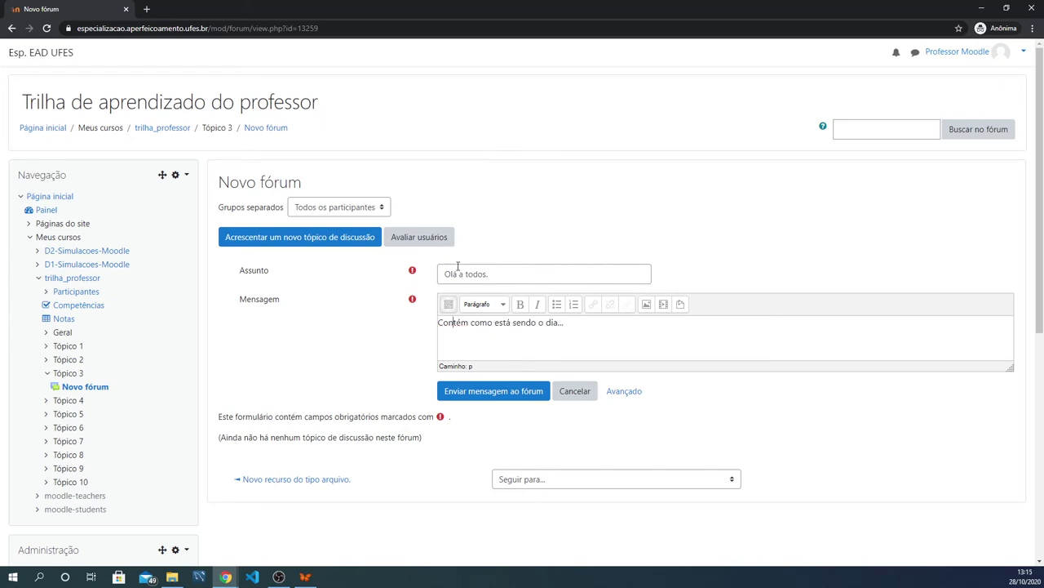
- Check the subject and message text and post the discussion to the forum
{"action": "triple_click", "coordinate": [467, 273]}
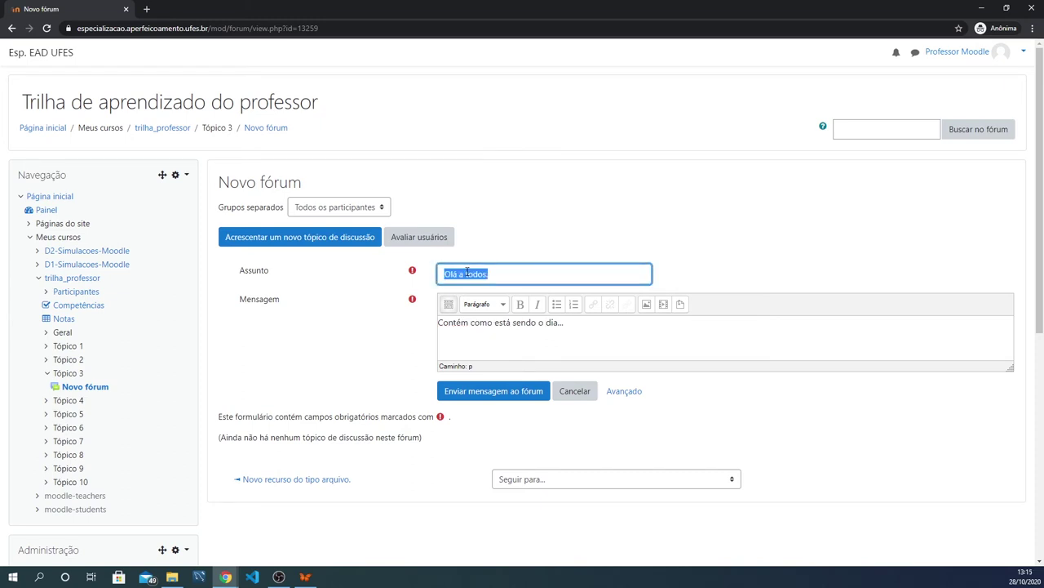
{"action": "triple_click", "coordinate": [478, 322]}
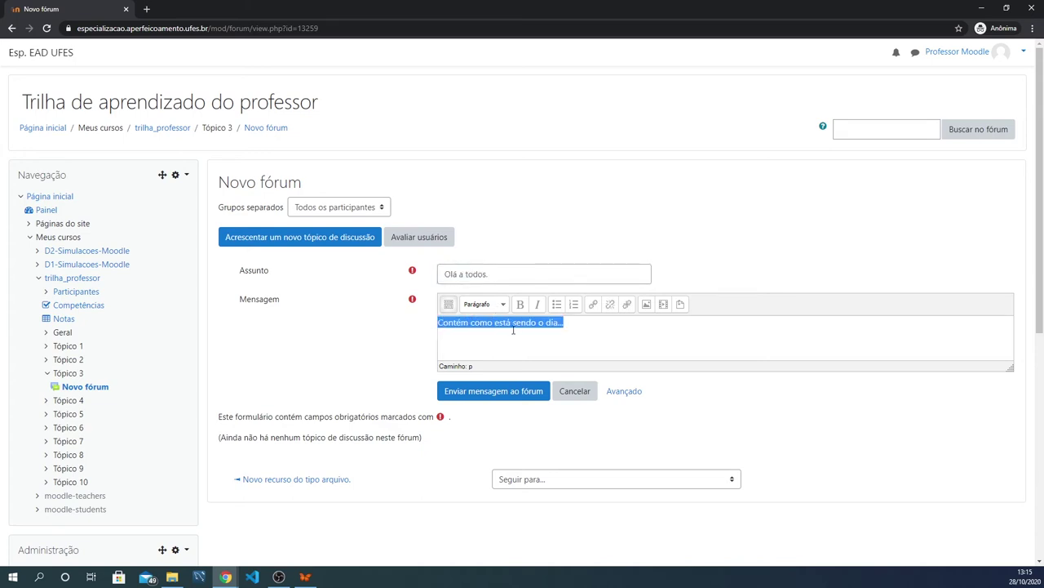
{"action": "left_click", "coordinate": [555, 335]}
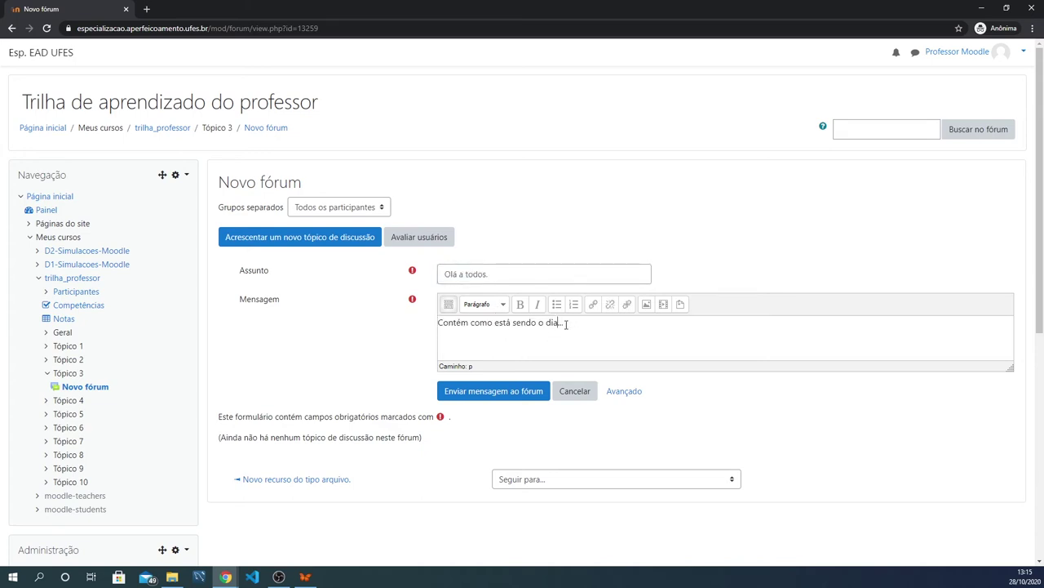
{"action": "left_click", "coordinate": [506, 391]}
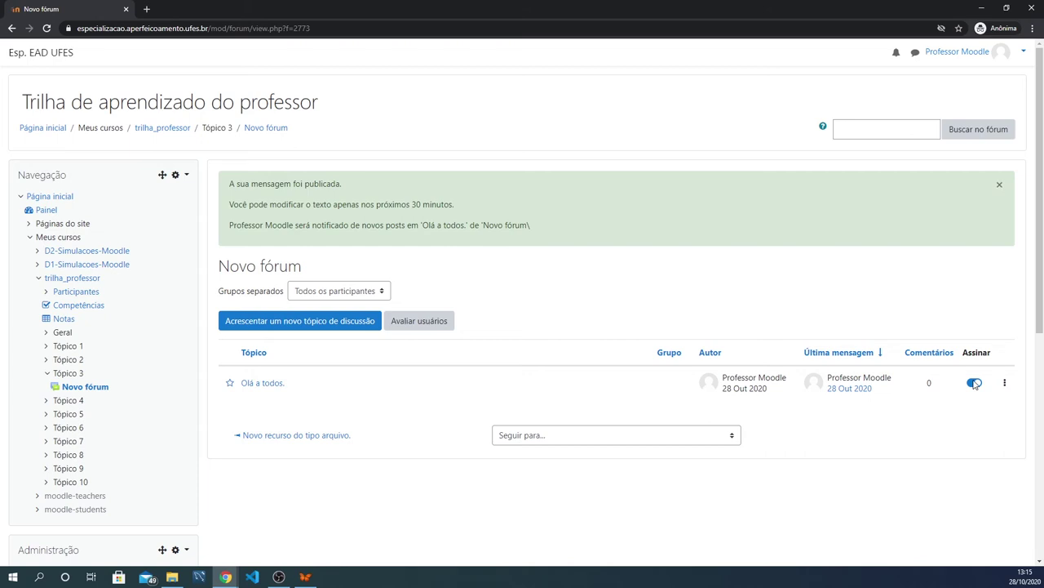
- Examine the actions available for the "Olá a todos." discussion and open the discussion
{"action": "left_click", "coordinate": [1005, 383]}
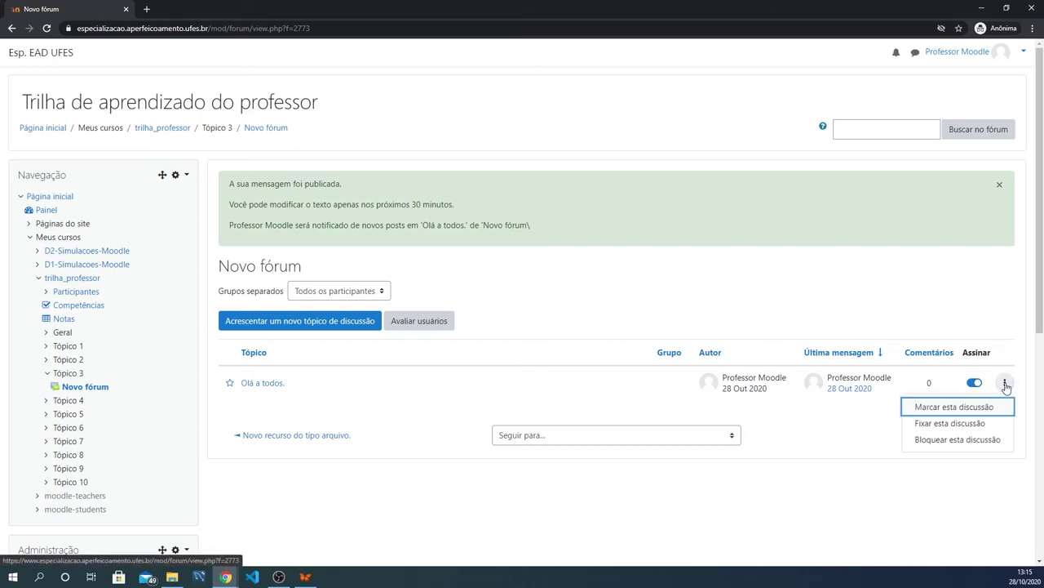
{"action": "left_click", "coordinate": [1006, 383]}
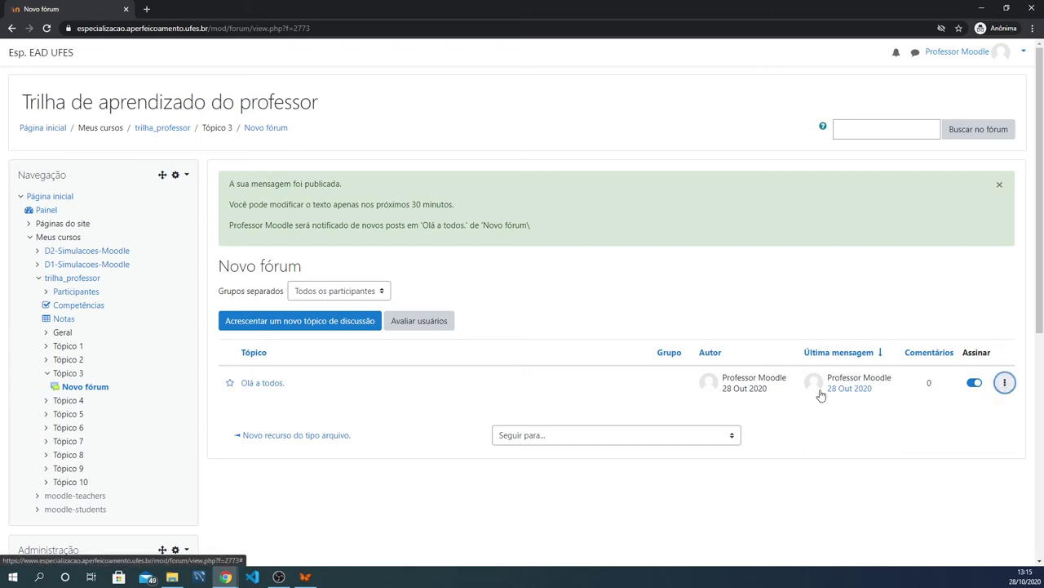
{"action": "left_click", "coordinate": [265, 383]}
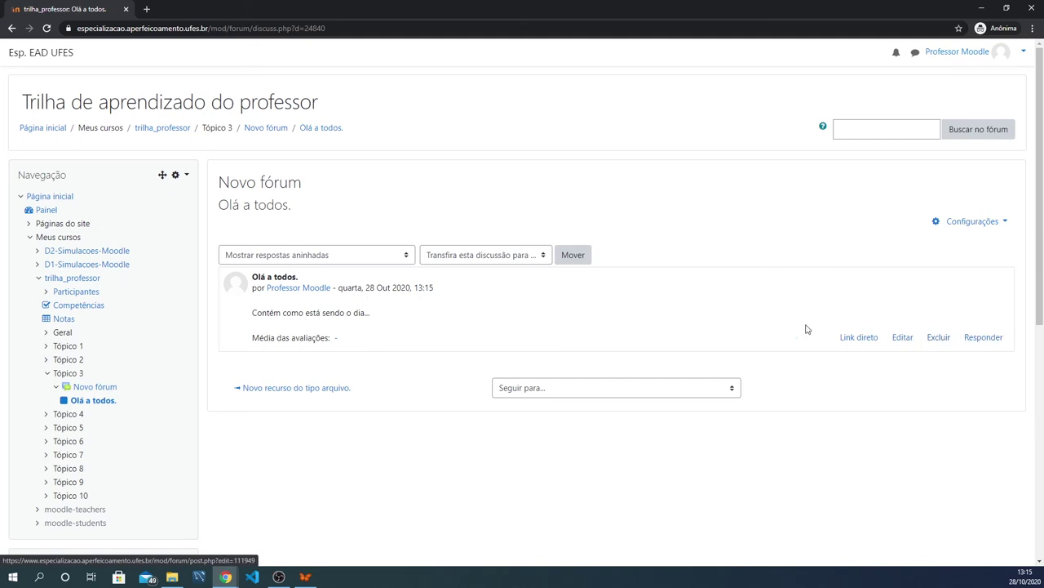
- Reply to the "Olá a todos." post with "Estou bem, obrigado pela preocupação." and submit it to the forum
{"action": "left_click", "coordinate": [985, 338]}
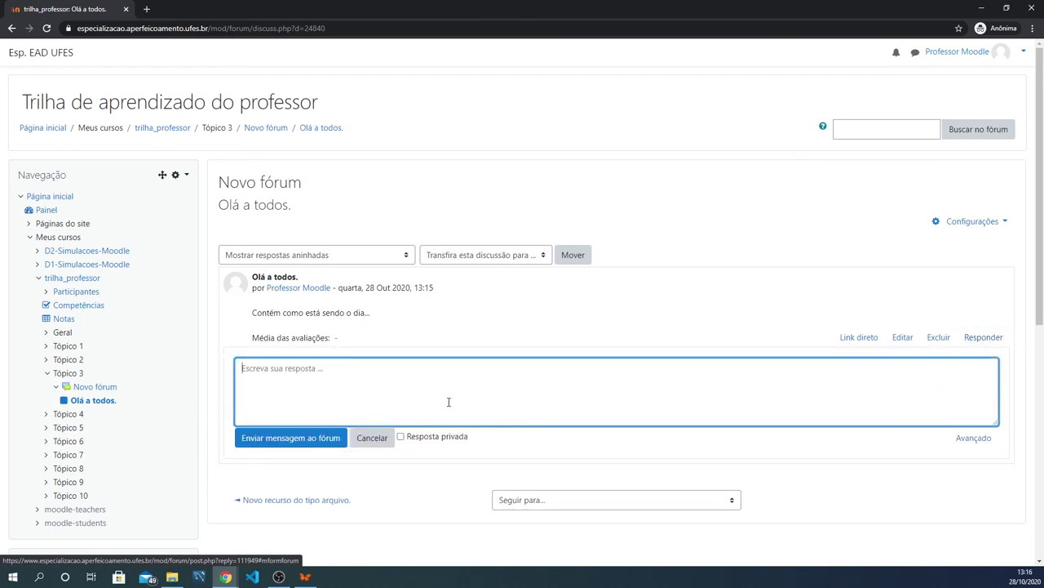
{"action": "type", "text": "Estou"}
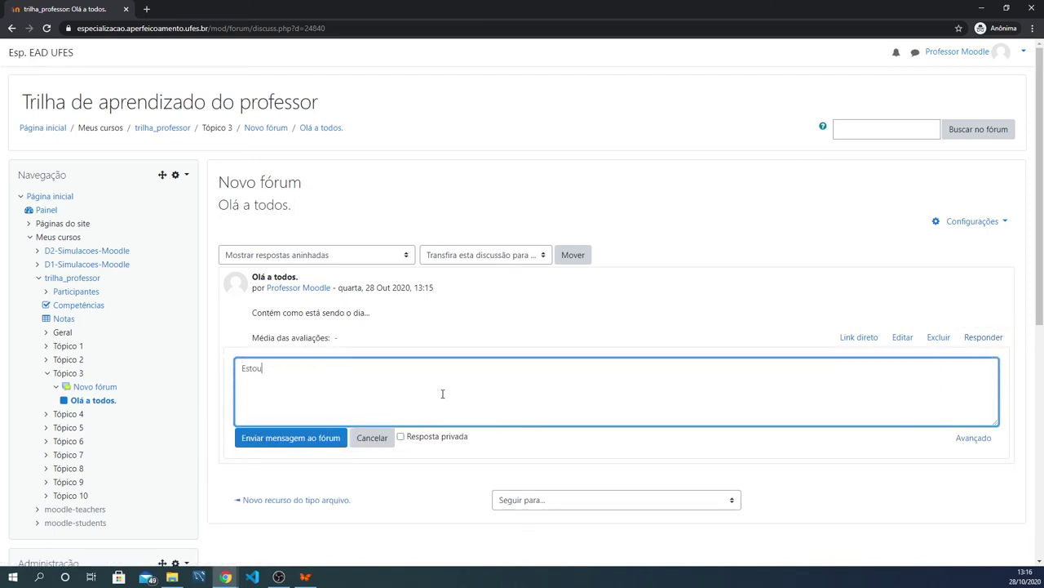
{"action": "type", "text": " bem, obrigado pela preocupação."}
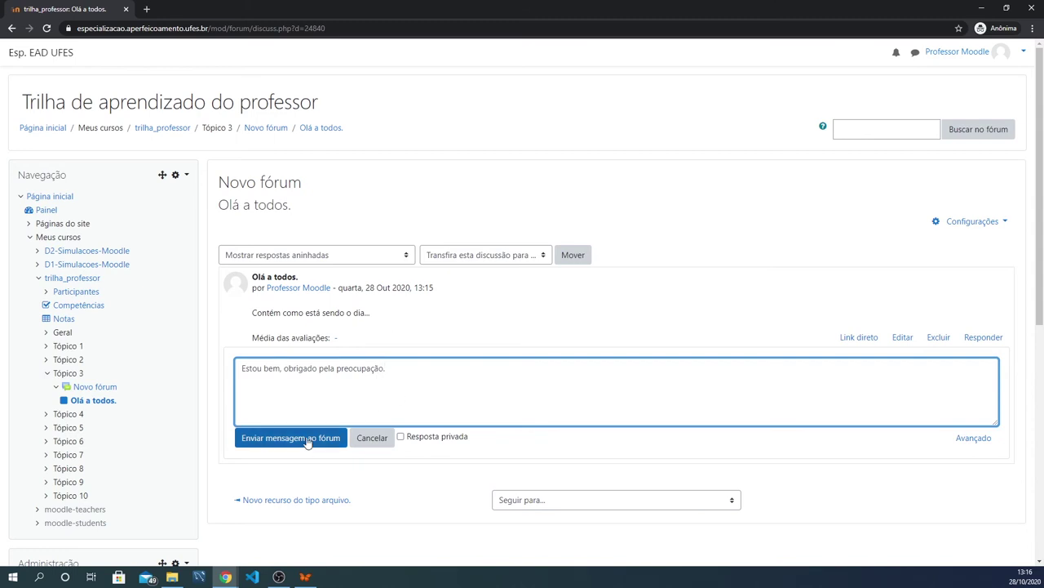
{"action": "left_click", "coordinate": [308, 439]}
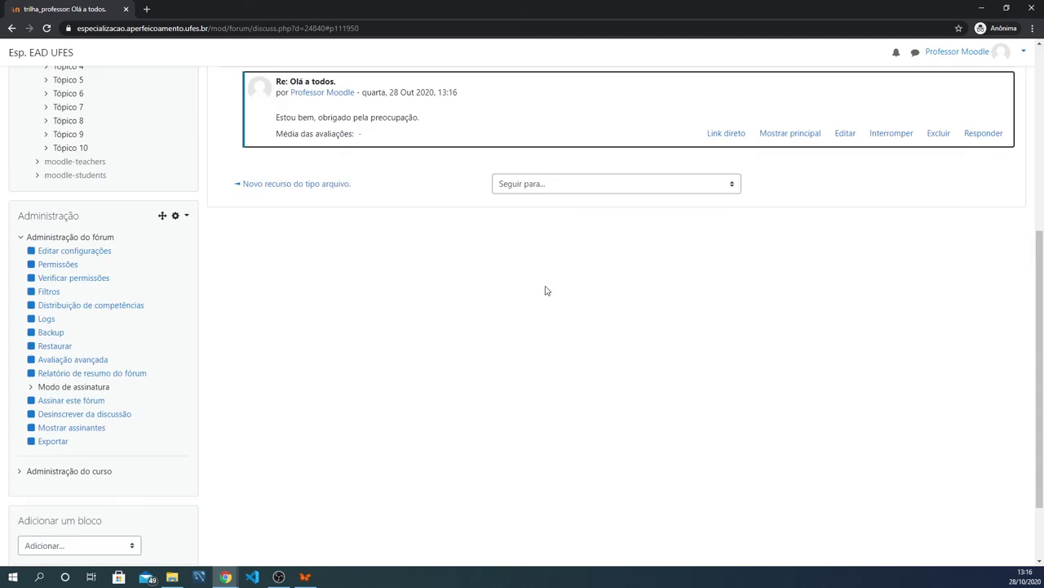
- Review the original "Olá a todos." post and the nested reply beneath it
{"action": "scroll", "coordinate": [539, 310], "scroll_direction": "up", "scroll_amount": 4}
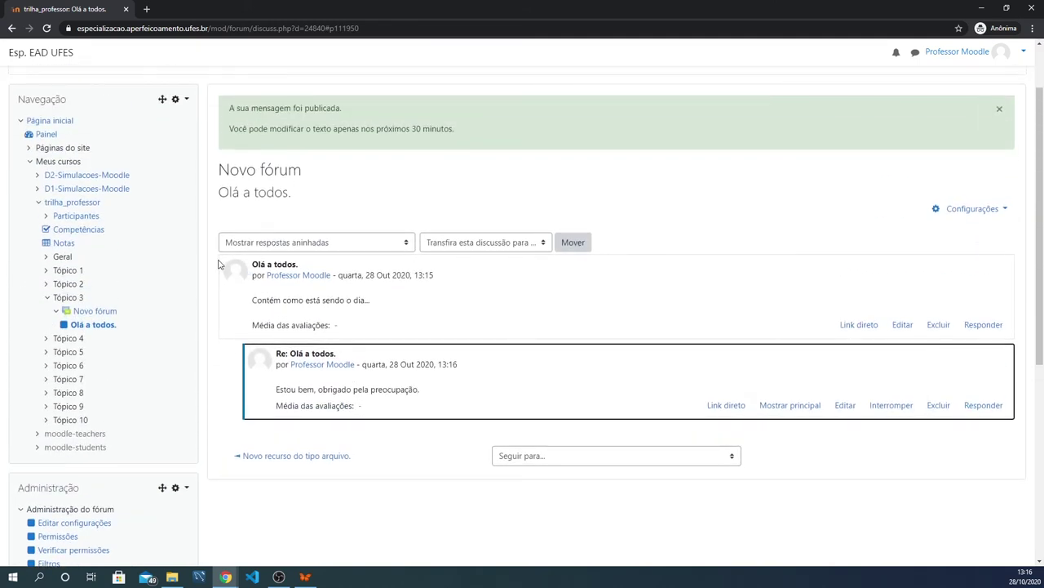
{"action": "left_click", "coordinate": [481, 308]}
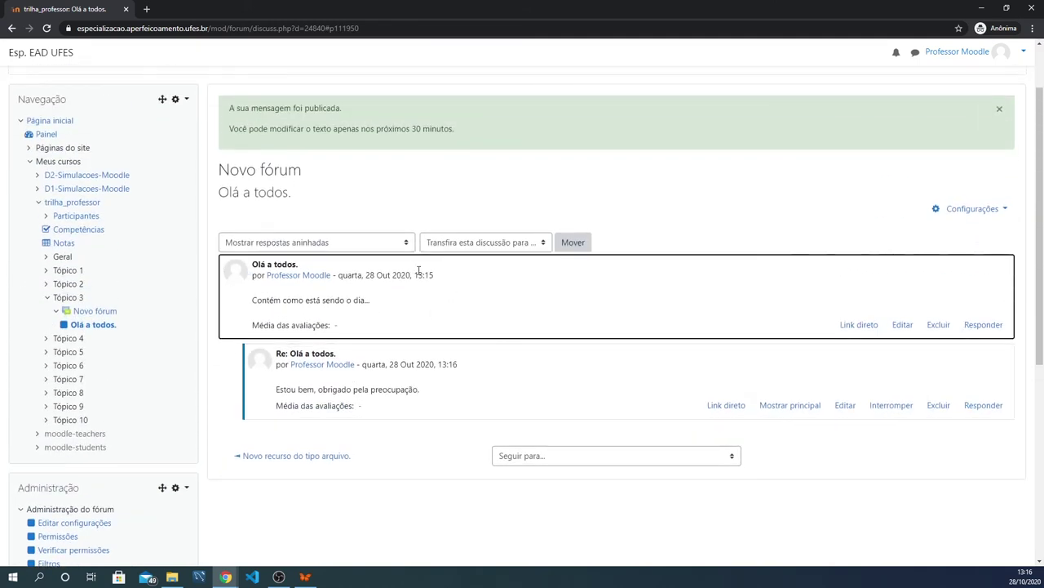
{"action": "left_click", "coordinate": [538, 386]}
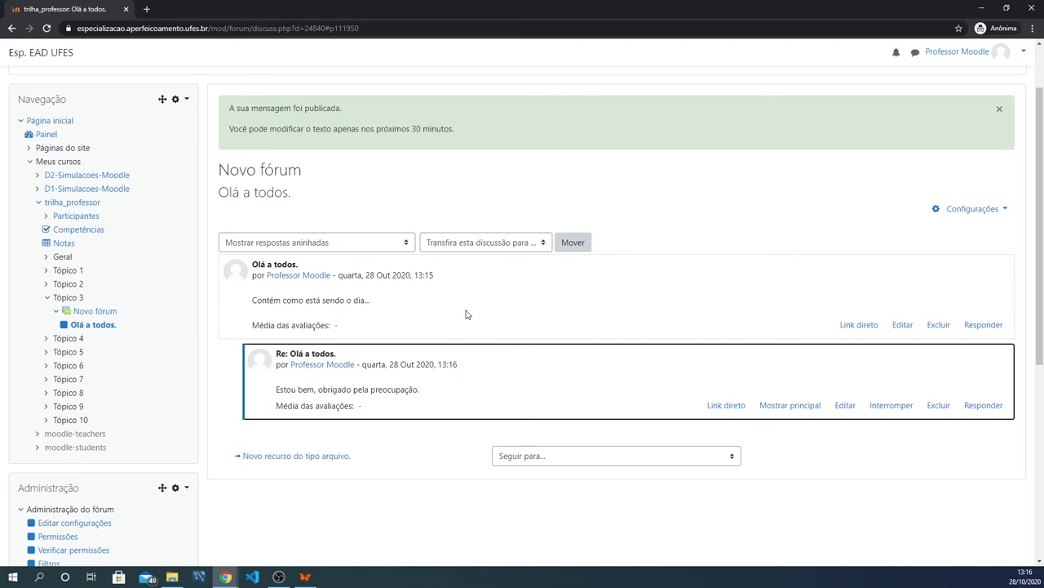
{"action": "left_click", "coordinate": [526, 286]}
{"action": "left_click", "coordinate": [550, 380]}
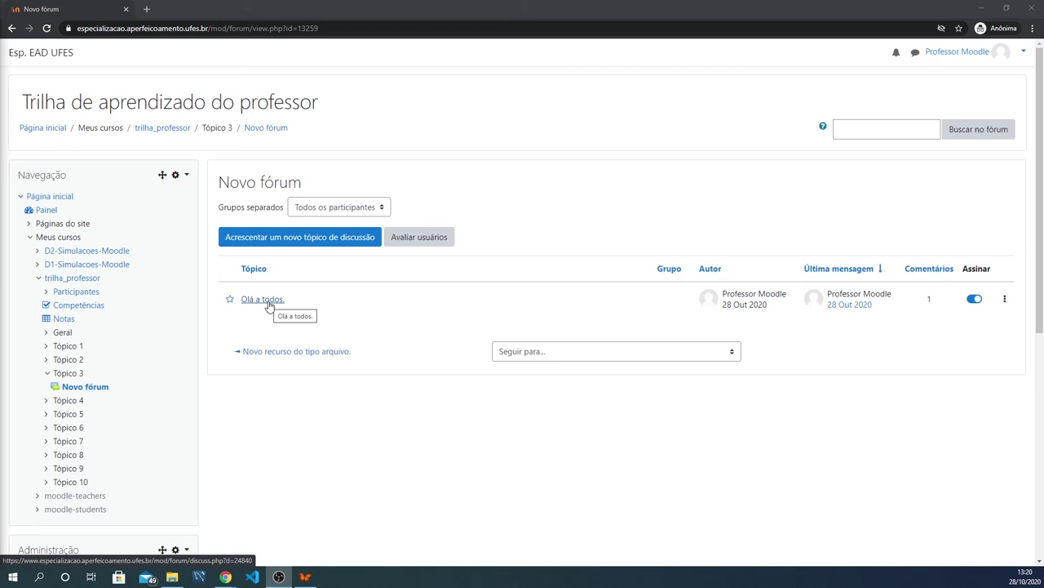
- Examine the group choices in the Grupos separados filter, leaving Todos os participantes selected
{"action": "left_click", "coordinate": [347, 208]}
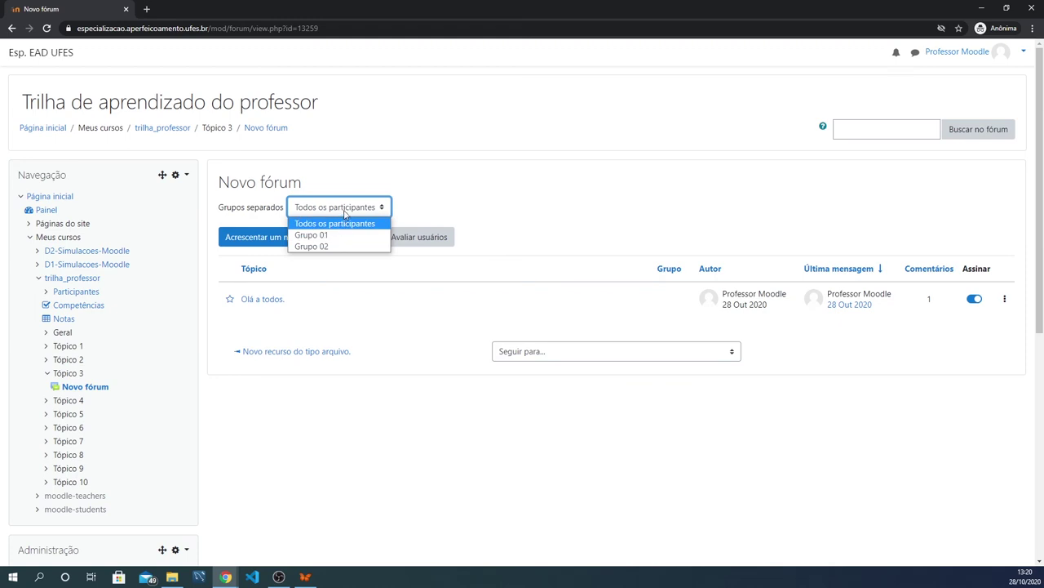
{"action": "left_click", "coordinate": [425, 207]}
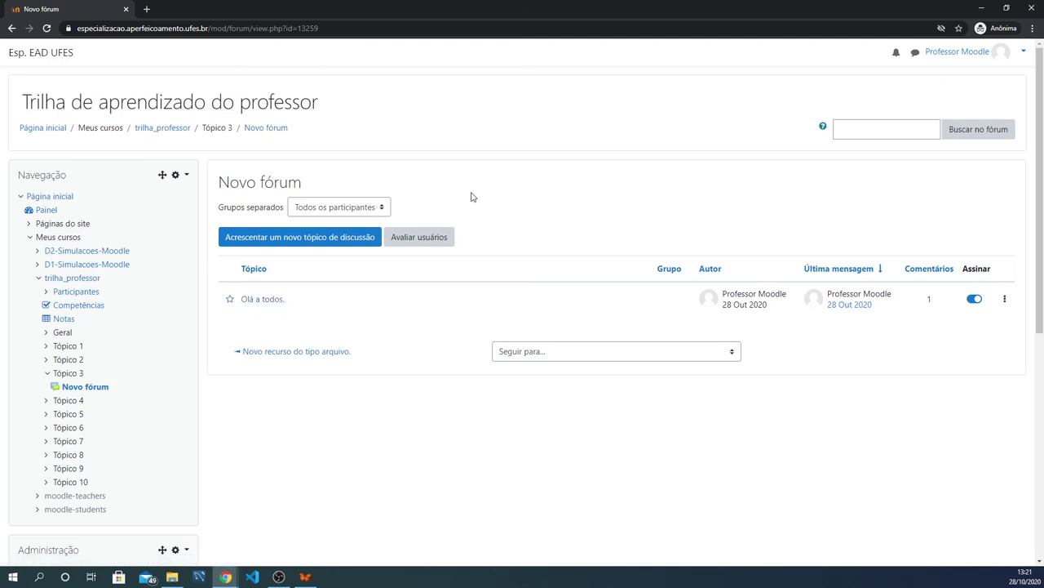
{"action": "left_click", "coordinate": [366, 209]}
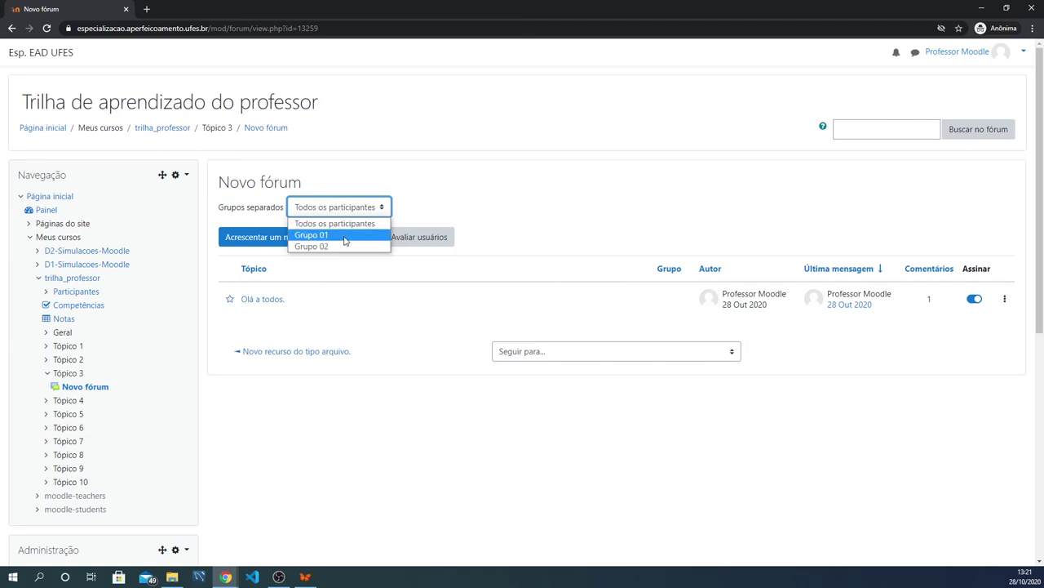
{"action": "left_click", "coordinate": [457, 198]}
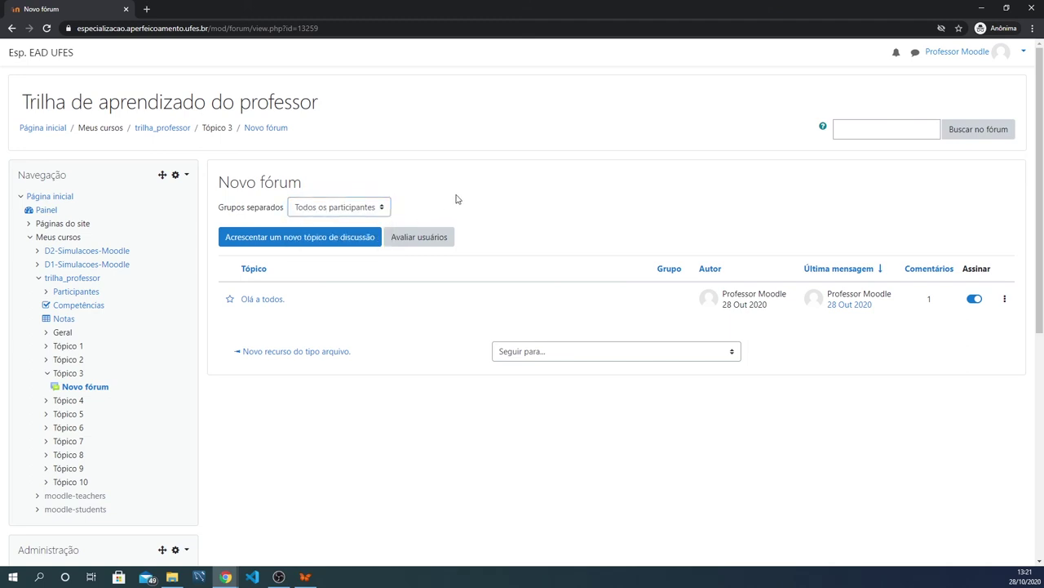
- Set the Grupos separados filter of Novo fórum to Grupo 01
{"action": "left_click", "coordinate": [332, 238]}
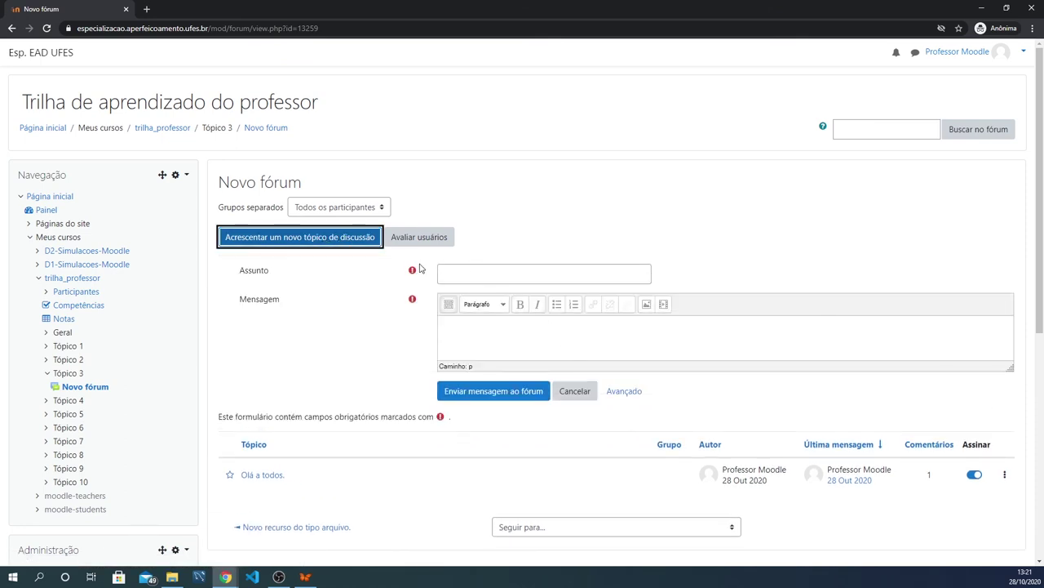
{"action": "left_click", "coordinate": [353, 204]}
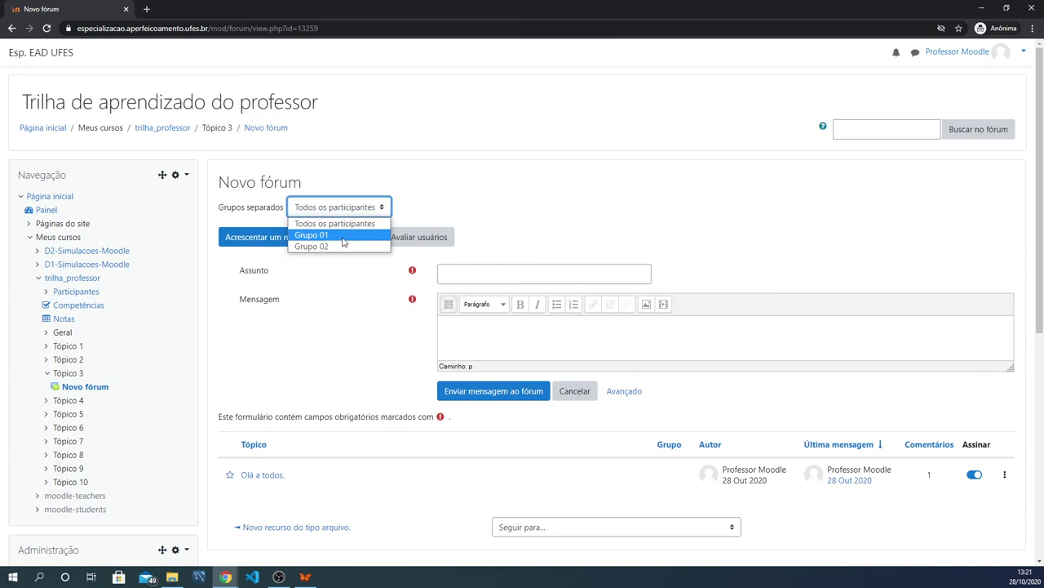
{"action": "left_click", "coordinate": [343, 236]}
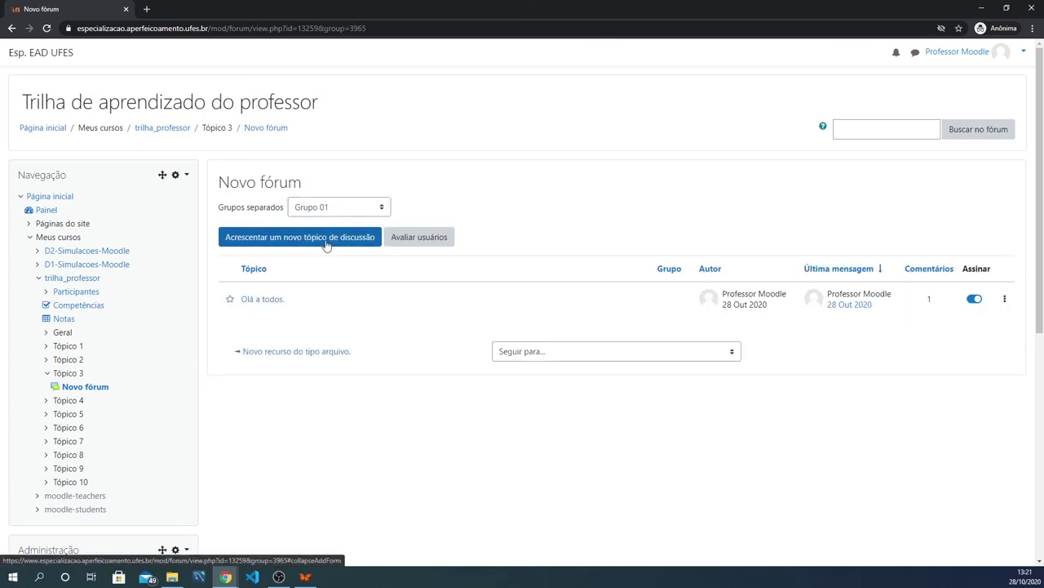
- Start a new discussion topic for Grupo 01 with the subject "Olá alunos do grupo 01"
{"action": "left_click", "coordinate": [326, 244]}
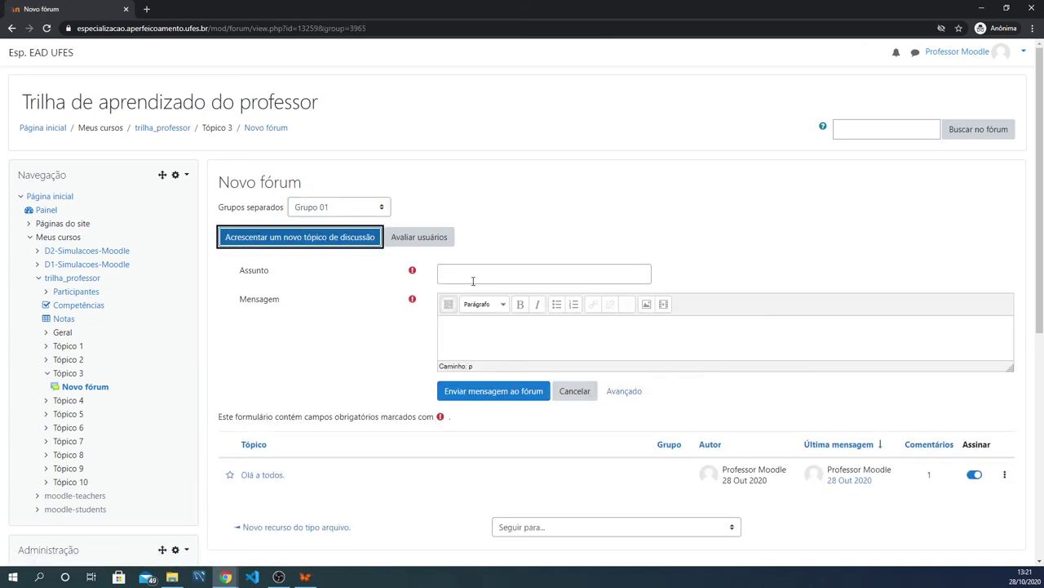
{"action": "left_click", "coordinate": [494, 272]}
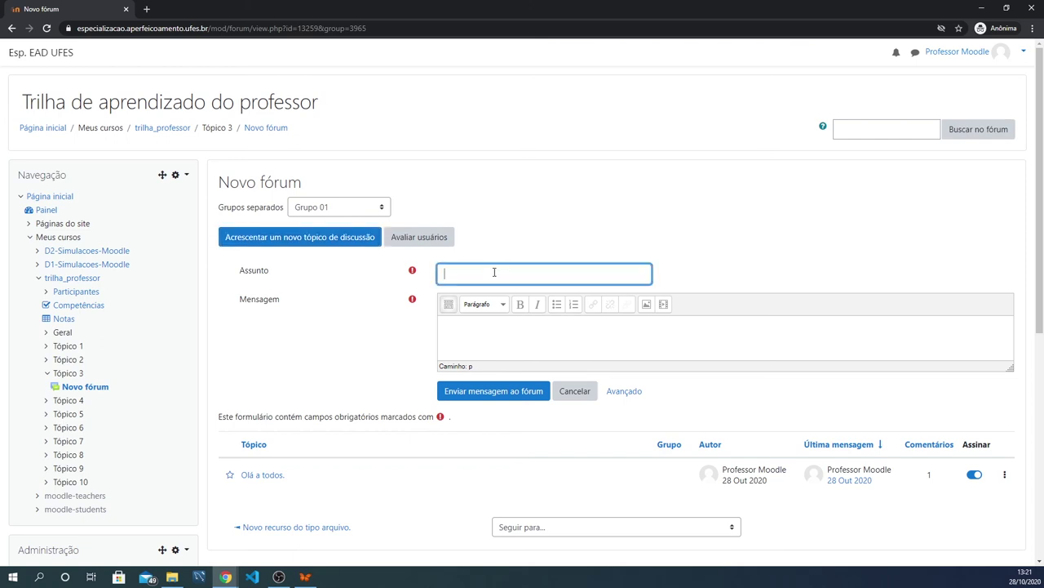
{"action": "type", "text": "Olá alunos do grupo 01"}
- Write the message "Falem sobre o seu dia de hoje..." and post the Grupo 01 discussion to the forum
{"action": "left_click", "coordinate": [473, 325]}
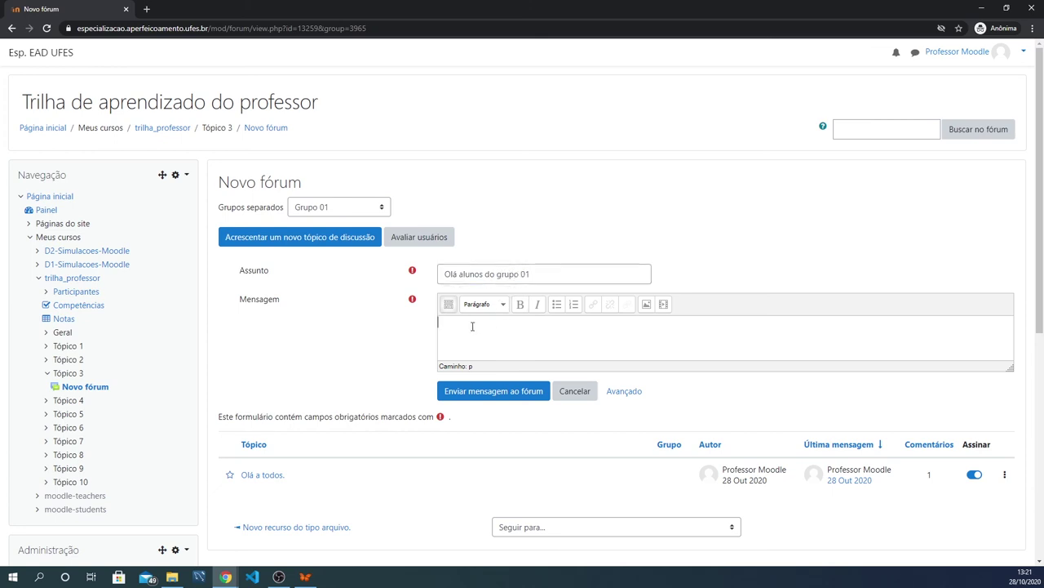
{"action": "type", "text": "Falem sobre o seu dia de hoje..."}
{"action": "left_click", "coordinate": [440, 274]}
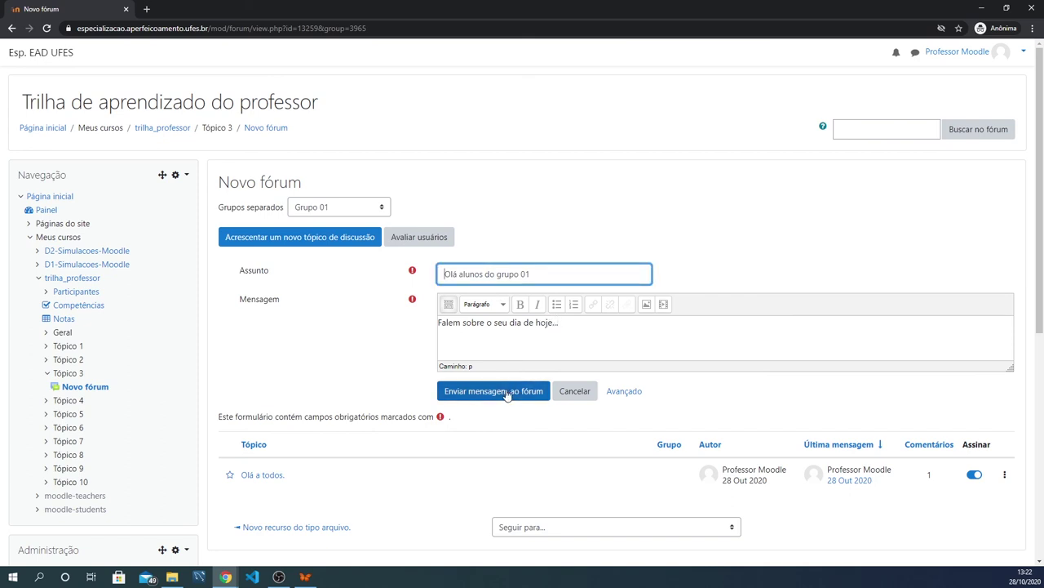
{"action": "left_click", "coordinate": [506, 391]}
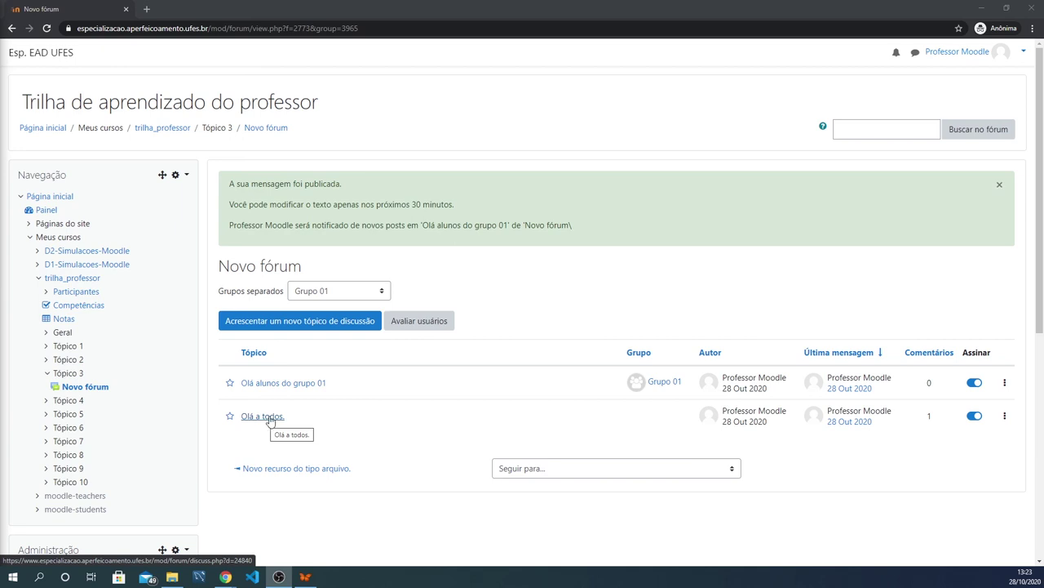
- Look through the "Olá a todos." discussion and return to the Novo fórum discussion list
{"action": "left_click", "coordinate": [262, 417]}
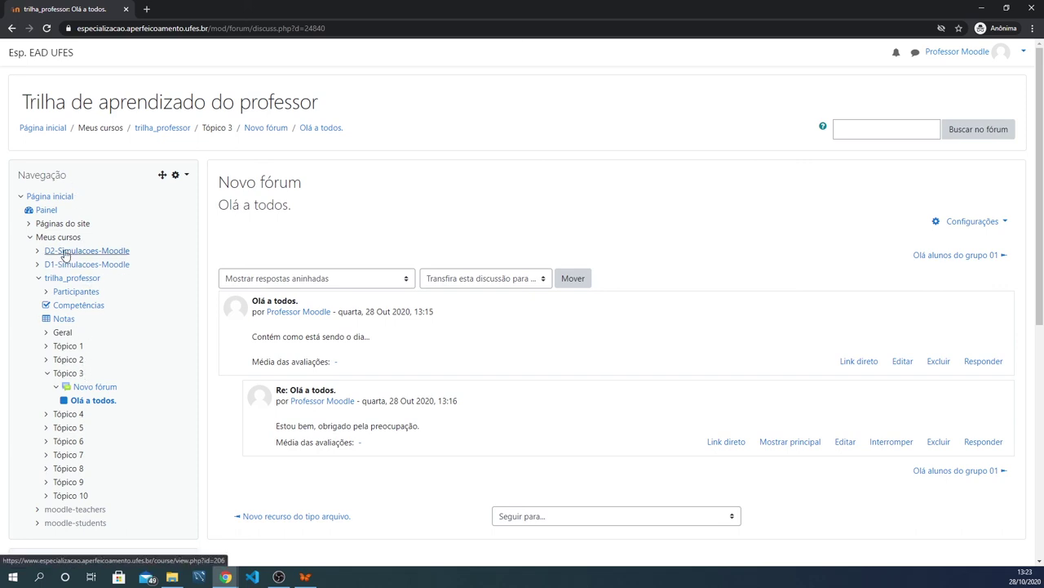
{"action": "left_click", "coordinate": [89, 391]}
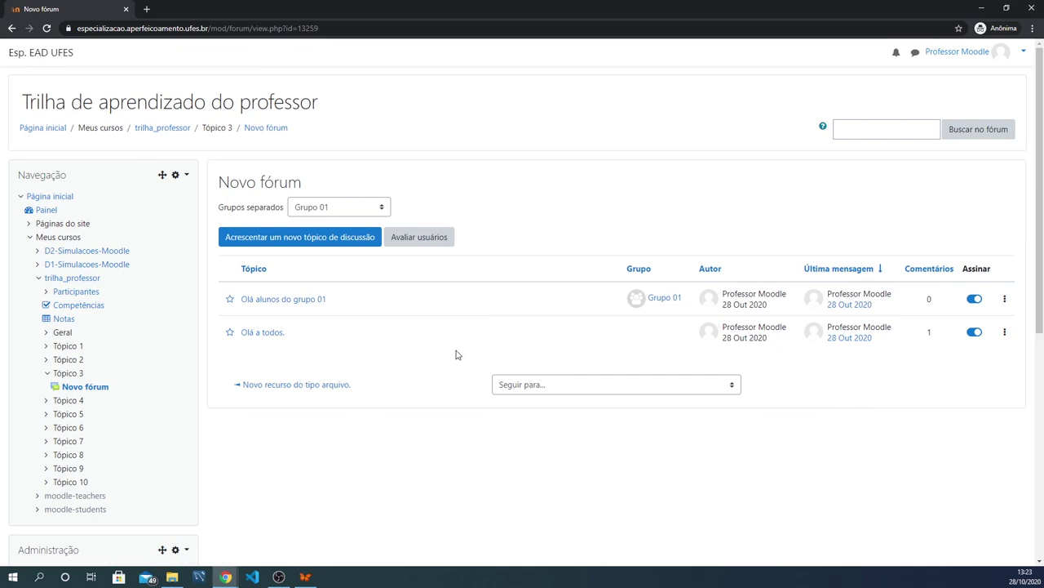
- View the "Olá a todos." discussion with its reply and return to the trilha_professor course page
{"action": "left_click", "coordinate": [266, 336]}
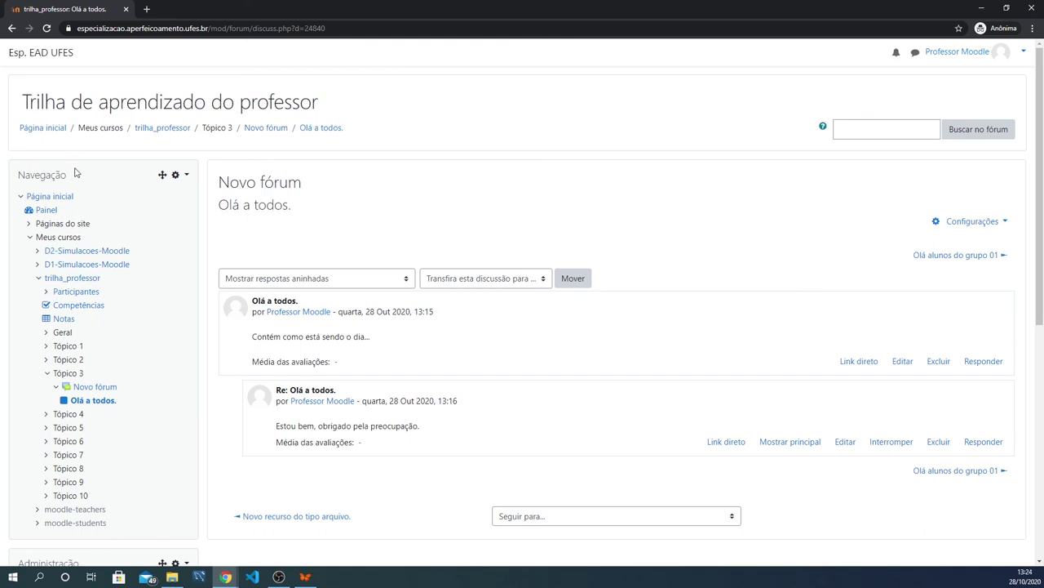
{"action": "left_click", "coordinate": [84, 280]}
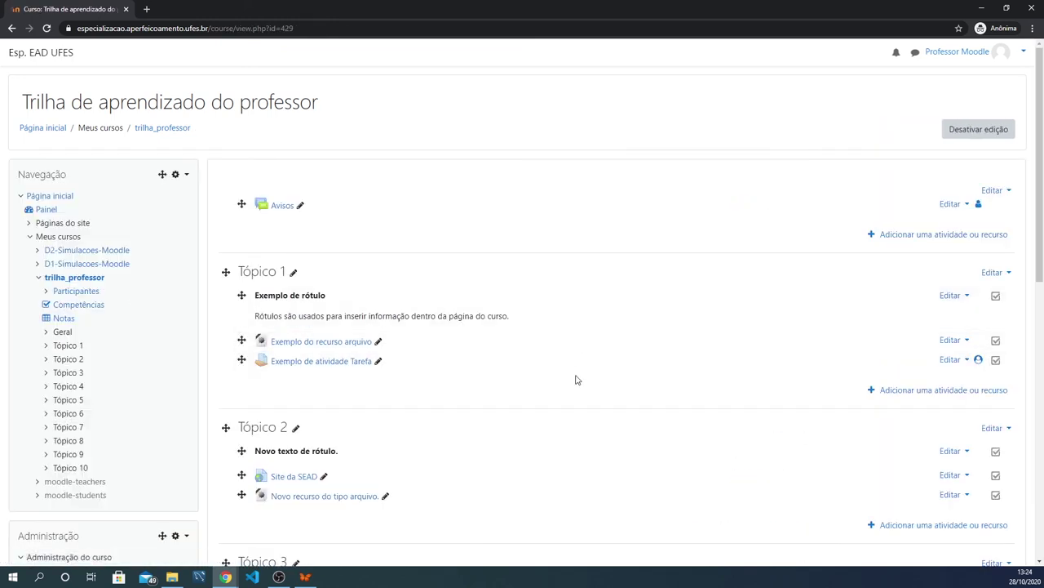
{"action": "scroll", "coordinate": [637, 335], "scroll_direction": "down", "scroll_amount": 1}
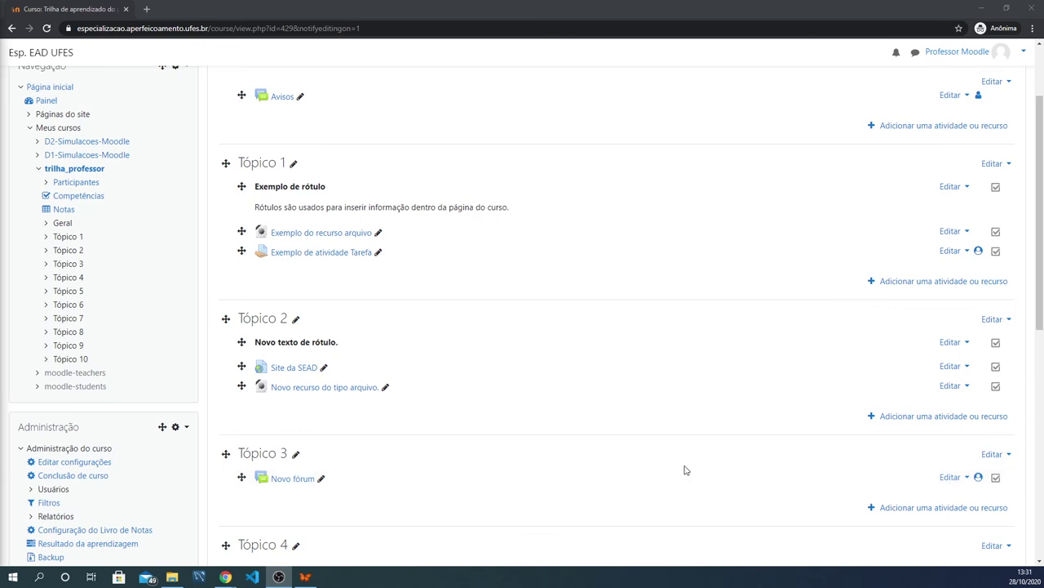
- Turn off editing mode on the trilha_professor course page and open Novo fórum in Tópico 3
{"action": "scroll", "coordinate": [730, 471], "scroll_direction": "up", "scroll_amount": 1}
{"action": "scroll", "coordinate": [735, 468], "scroll_direction": "up", "scroll_amount": 1}
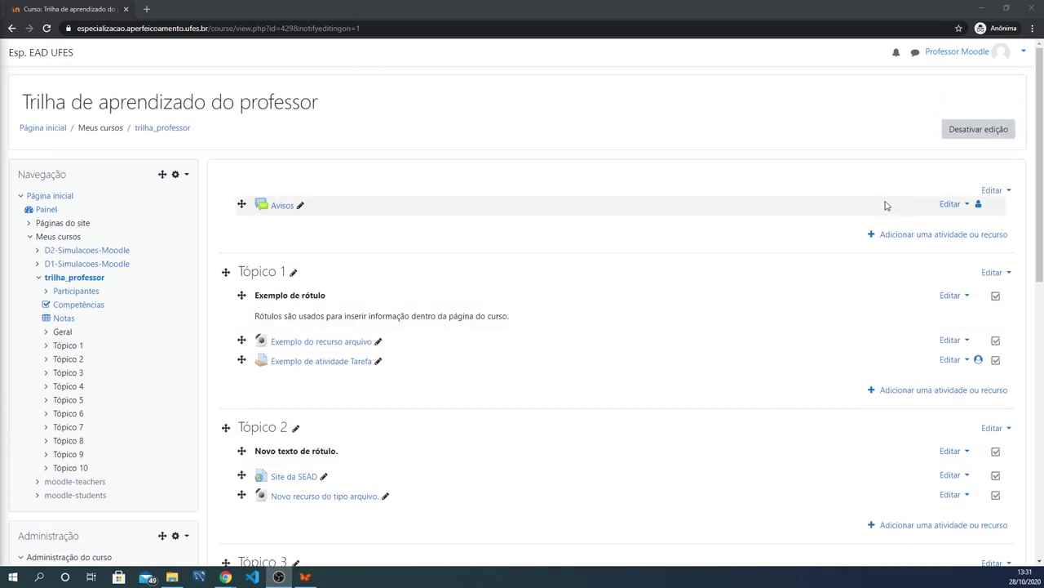
{"action": "left_click", "coordinate": [996, 131]}
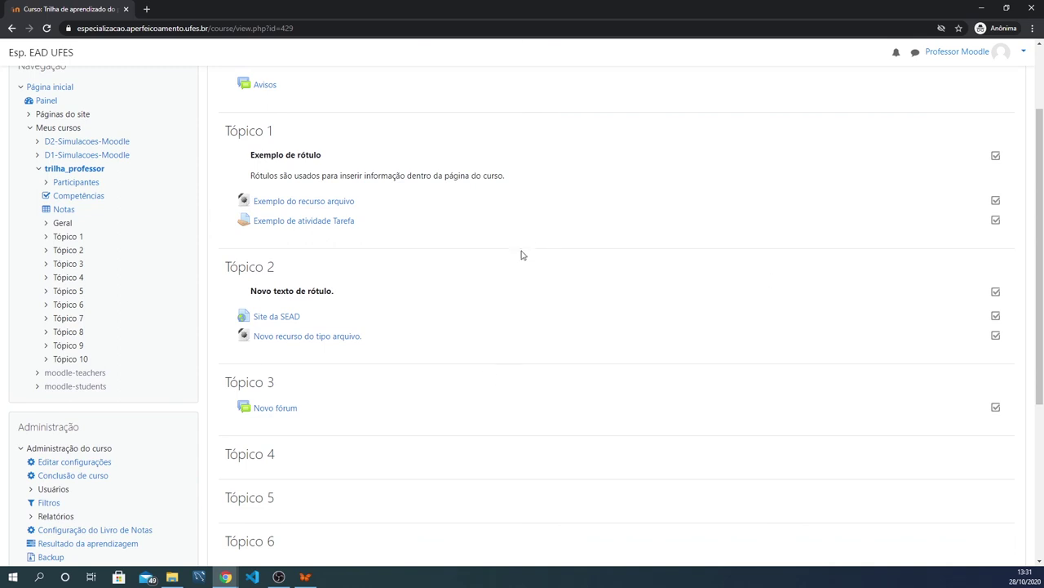
{"action": "scroll", "coordinate": [522, 255], "scroll_direction": "up", "scroll_amount": 3}
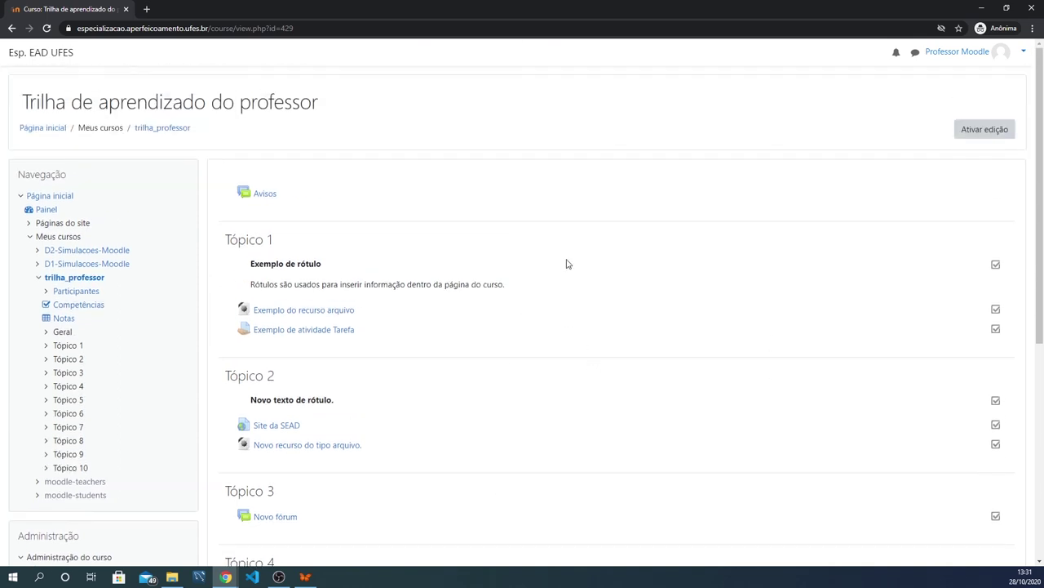
{"action": "left_click", "coordinate": [279, 517]}
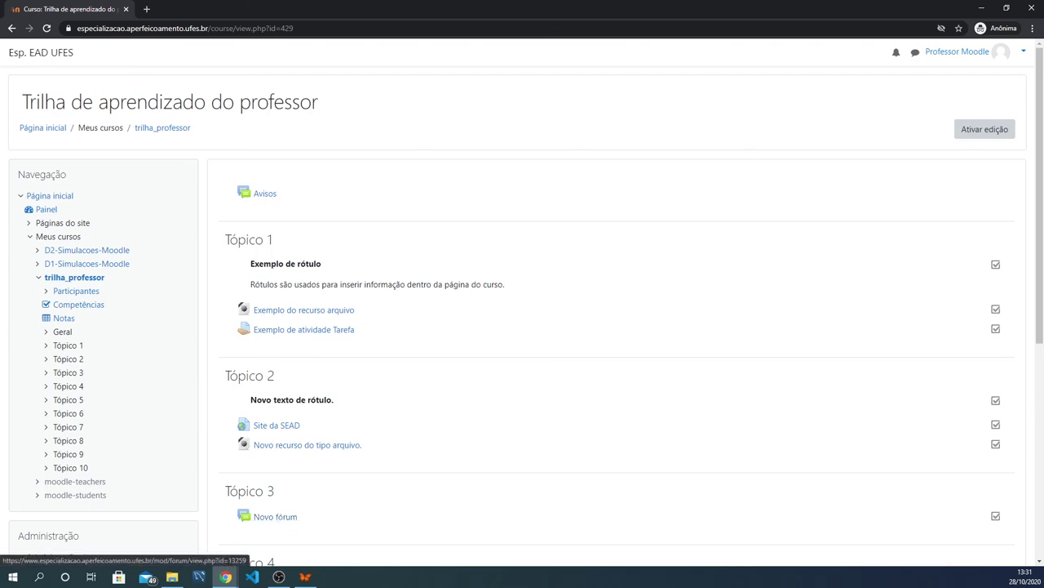